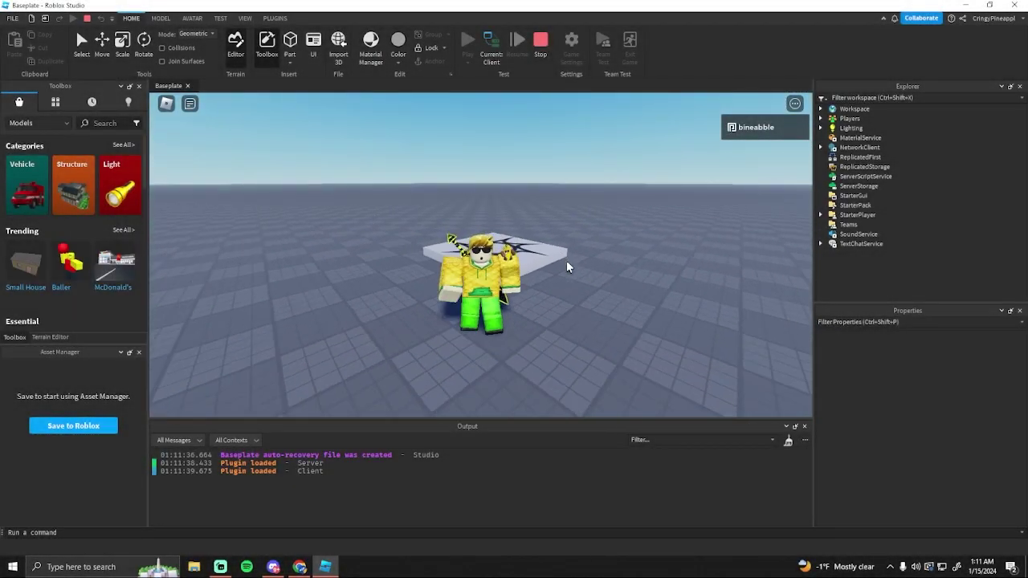
Walk and jump the avatar around the spawn pad, and end the playtest.
{"action": "key", "text": "a"}
{"action": "key", "text": "s"}
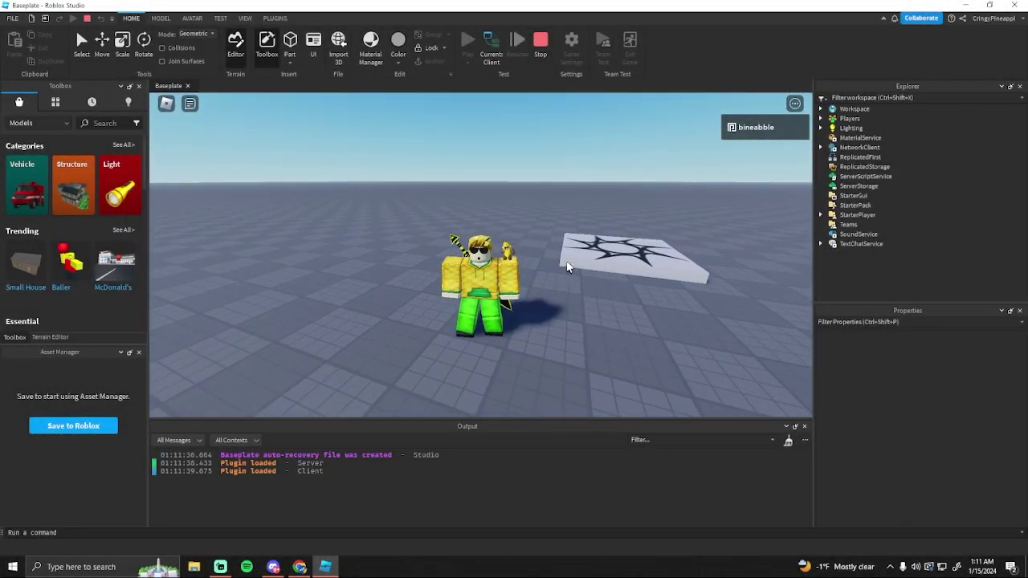
{"action": "key", "text": "d"}
{"action": "key", "text": "s"}
{"action": "key", "text": "space"}
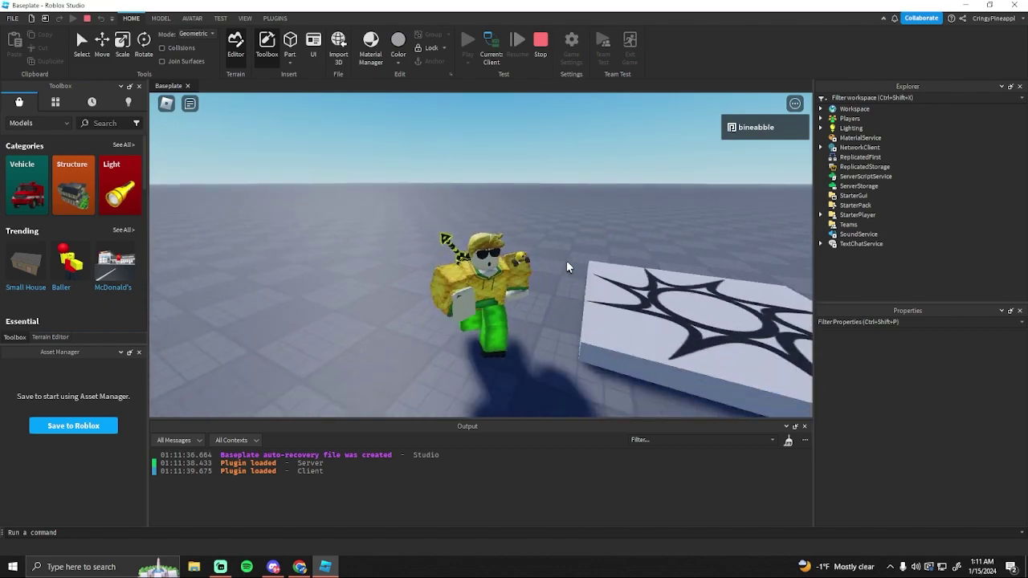
{"action": "key", "text": "shift+F5"}
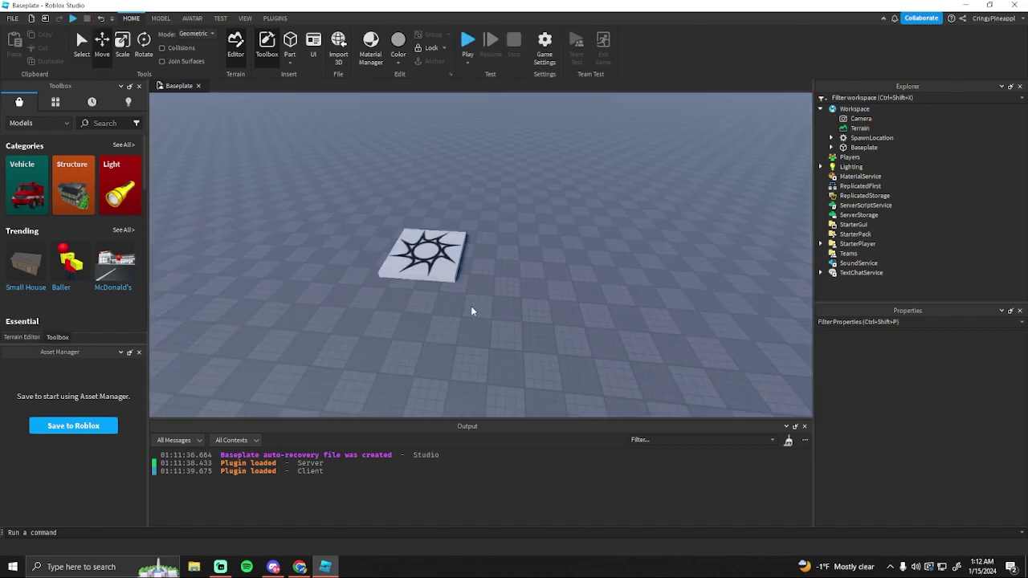
Insert a new Part into the Workspace beside the spawn location.
{"action": "key", "text": "w"}
{"action": "right_click_drag", "start_coordinate": [505, 308], "coordinate": [505, 308]}
{"action": "key", "text": "s"}
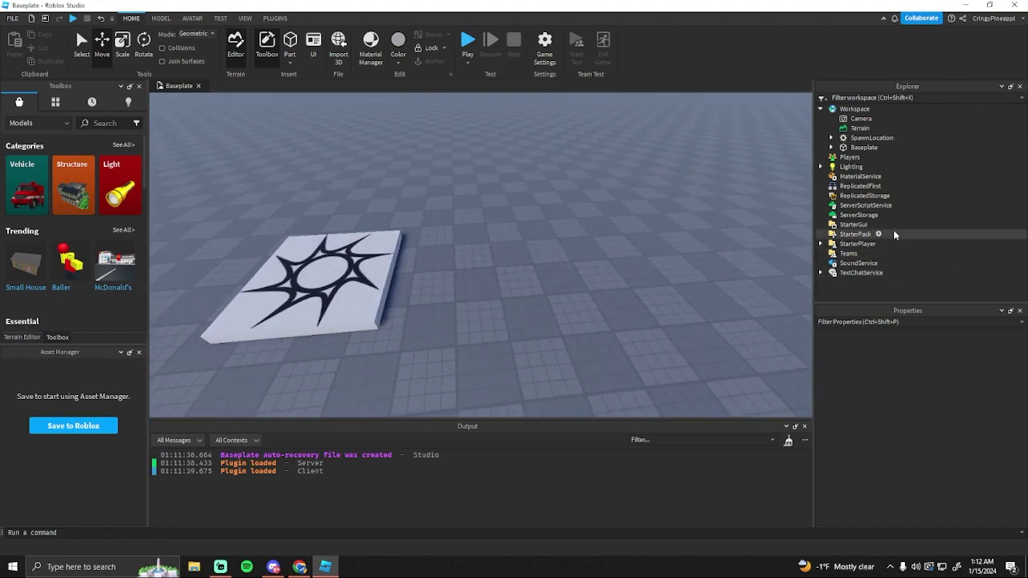
{"action": "left_click", "coordinate": [872, 110]}
{"action": "left_click", "coordinate": [876, 110]}
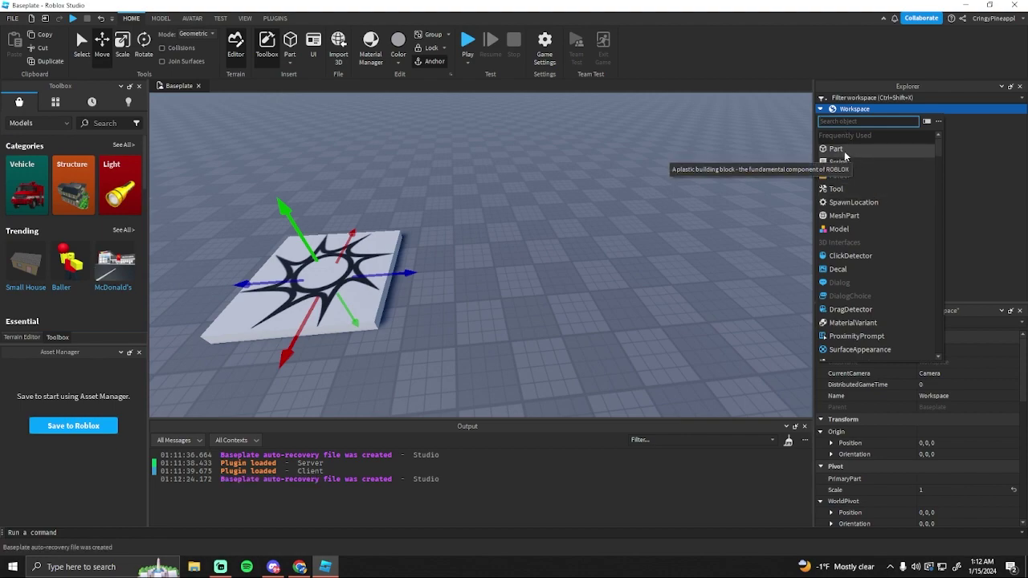
{"action": "left_click", "coordinate": [844, 150]}
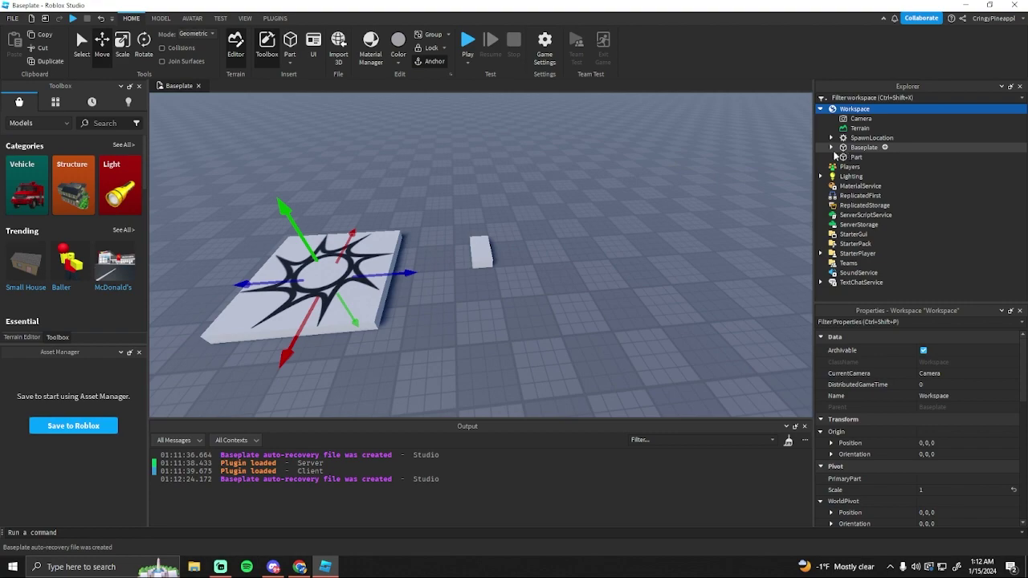
Scale the new part down into a small, flat, square slab to form the cup's base.
{"action": "left_click", "coordinate": [852, 156]}
{"action": "key", "text": "f"}
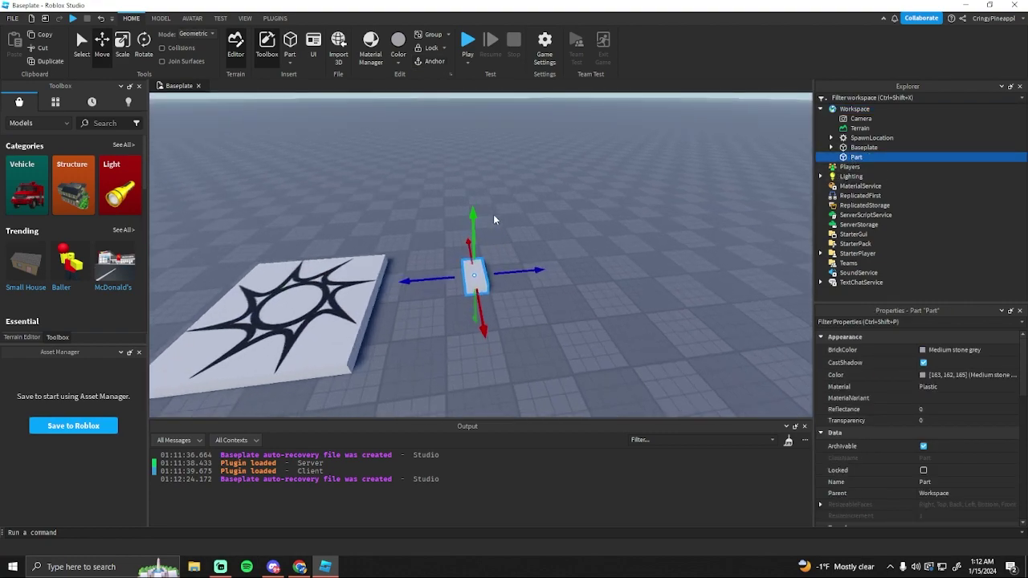
{"action": "key", "text": "w"}
{"action": "right_click_drag", "start_coordinate": [494, 219], "coordinate": [519, 252]}
{"action": "key", "text": "ctrl+3"}
{"action": "left_click_drag", "start_coordinate": [554, 193], "coordinate": [525, 230]}
{"action": "right_click_drag", "start_coordinate": [525, 230], "coordinate": [438, 243]}
{"action": "left_click_drag", "start_coordinate": [438, 244], "coordinate": [479, 243]}
{"action": "left_click_drag", "start_coordinate": [545, 307], "coordinate": [539, 255]}
{"action": "right_click_drag", "start_coordinate": [539, 256], "coordinate": [570, 225]}
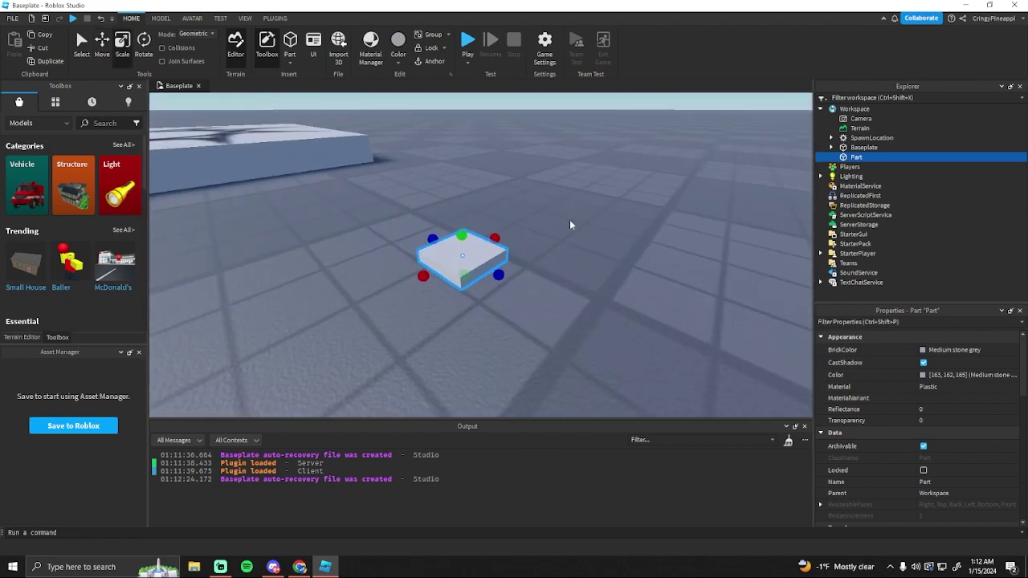
Set the slab's material to Glass and its transparency to 0.4.
{"action": "left_click", "coordinate": [941, 386]}
{"action": "scroll", "coordinate": [961, 436], "scroll_direction": "up", "scroll_amount": 3}
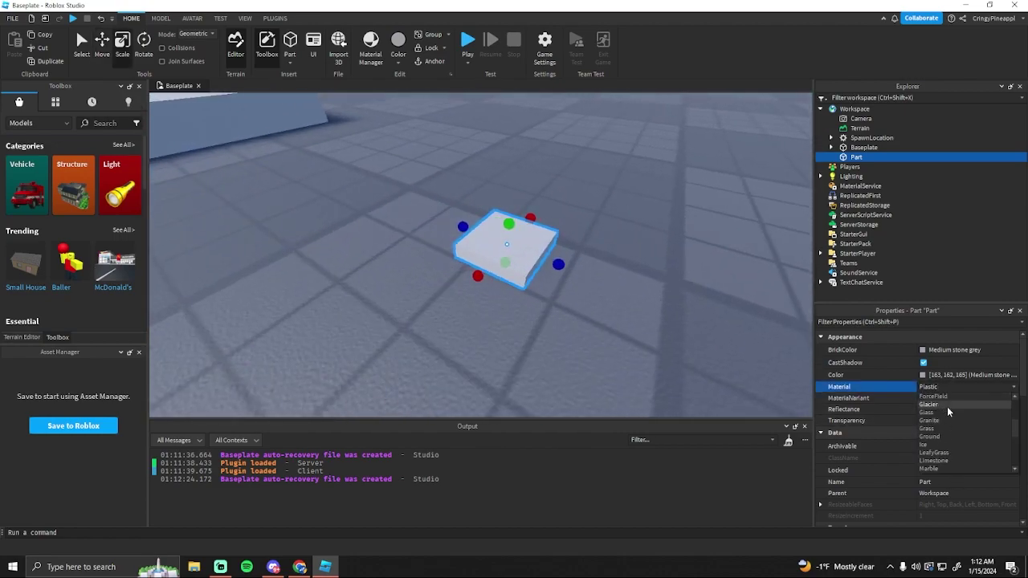
{"action": "left_click", "coordinate": [946, 409]}
{"action": "left_click", "coordinate": [931, 420]}
{"action": "type", "text": ".6"}
{"action": "key", "text": "BackSpace"}
{"action": "type", "text": "4"}
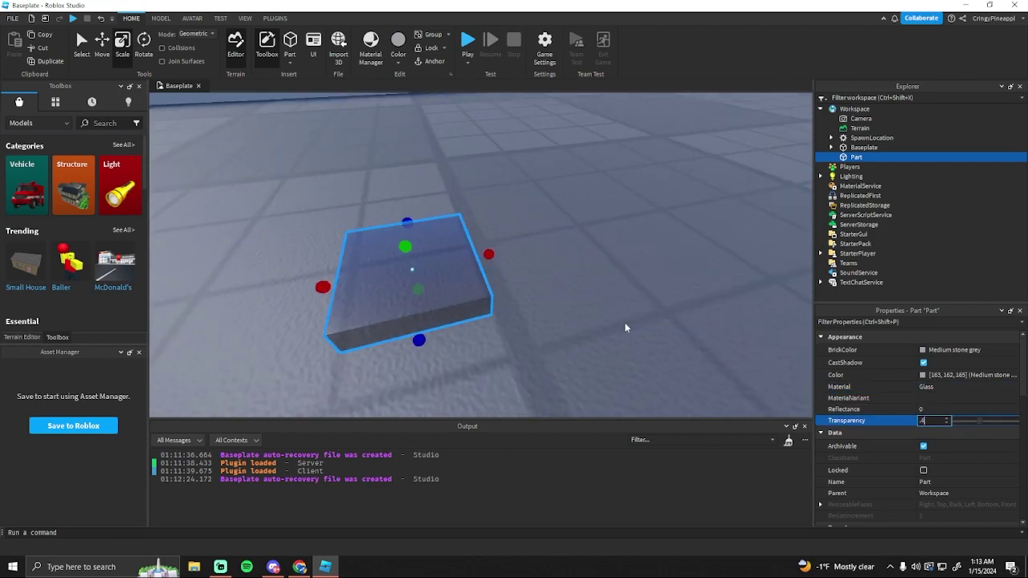
{"action": "left_click", "coordinate": [627, 327]}
Duplicate the glass slab and scale the copy into a thin upright wall along one edge of the base.
{"action": "right_click_drag", "start_coordinate": [626, 328], "coordinate": [578, 321]}
{"action": "left_click", "coordinate": [854, 159]}
{"action": "key", "text": "ctrl+d"}
{"action": "right_click_drag", "start_coordinate": [522, 248], "coordinate": [570, 246]}
{"action": "left_click_drag", "start_coordinate": [542, 254], "coordinate": [554, 190]}
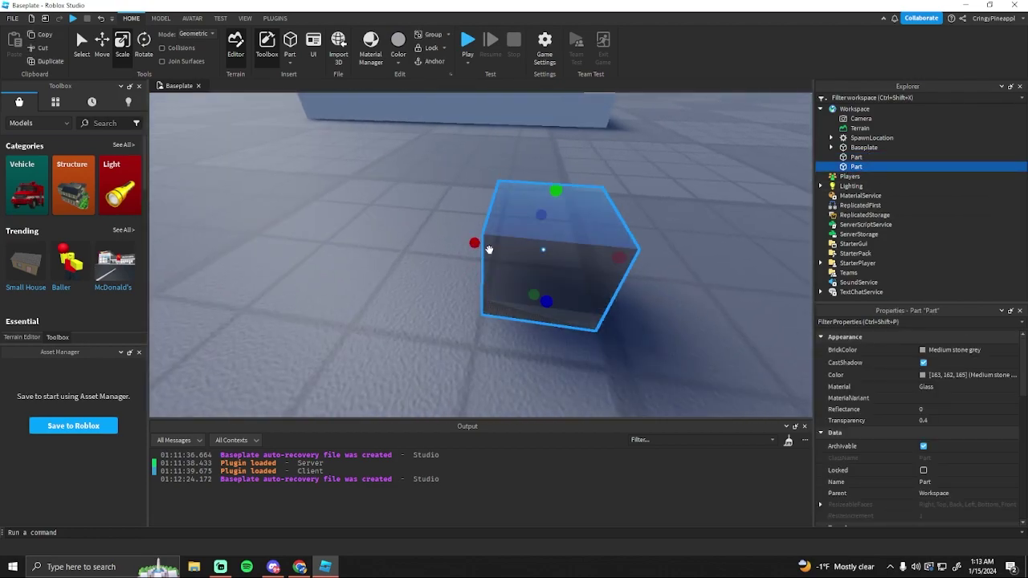
{"action": "left_click_drag", "start_coordinate": [475, 243], "coordinate": [575, 266]}
{"action": "right_click_drag", "start_coordinate": [575, 266], "coordinate": [573, 259]}
Duplicate and rescale the glass wall for the other three sides, forming a cup that is open at the top.
{"action": "key", "text": "ctrl+d"}
{"action": "left_click_drag", "start_coordinate": [550, 241], "coordinate": [668, 282]}
{"action": "right_click_drag", "start_coordinate": [626, 261], "coordinate": [602, 248]}
{"action": "key", "text": "ctrl+d"}
{"action": "left_click_drag", "start_coordinate": [498, 183], "coordinate": [564, 223]}
{"action": "right_click_drag", "start_coordinate": [564, 223], "coordinate": [565, 219]}
{"action": "key", "text": "ctrl+d"}
{"action": "left_click_drag", "start_coordinate": [562, 213], "coordinate": [474, 196]}
{"action": "left_click_drag", "start_coordinate": [522, 161], "coordinate": [539, 223]}
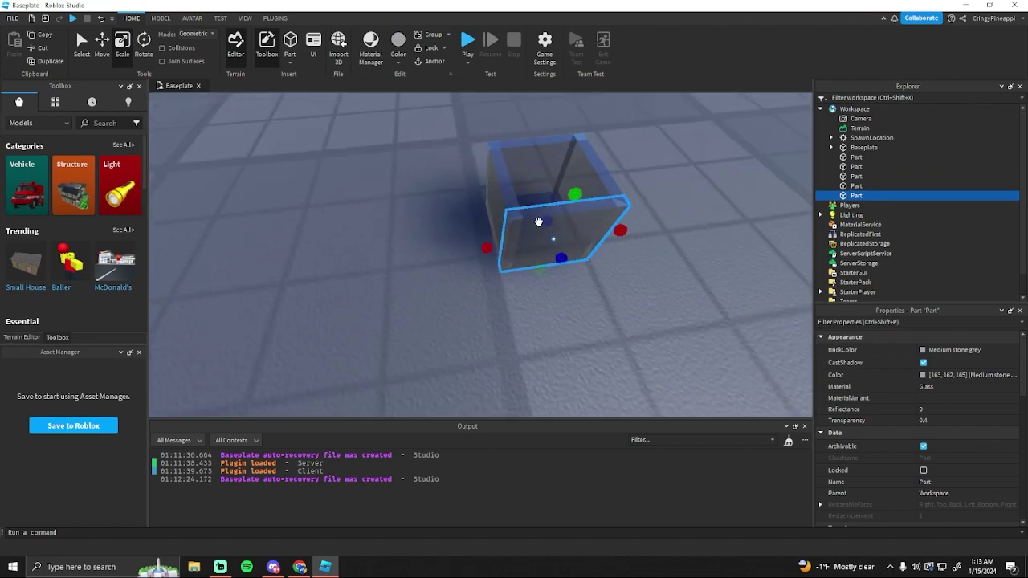
{"action": "left_click", "coordinate": [609, 319]}
Examine the open glass cup from several angles and distances.
{"action": "right_click_drag", "start_coordinate": [610, 319], "coordinate": [611, 318]}
{"action": "scroll", "coordinate": [609, 319], "scroll_direction": "down", "scroll_amount": 5}
{"action": "scroll", "coordinate": [610, 321], "scroll_direction": "up", "scroll_amount": 5}
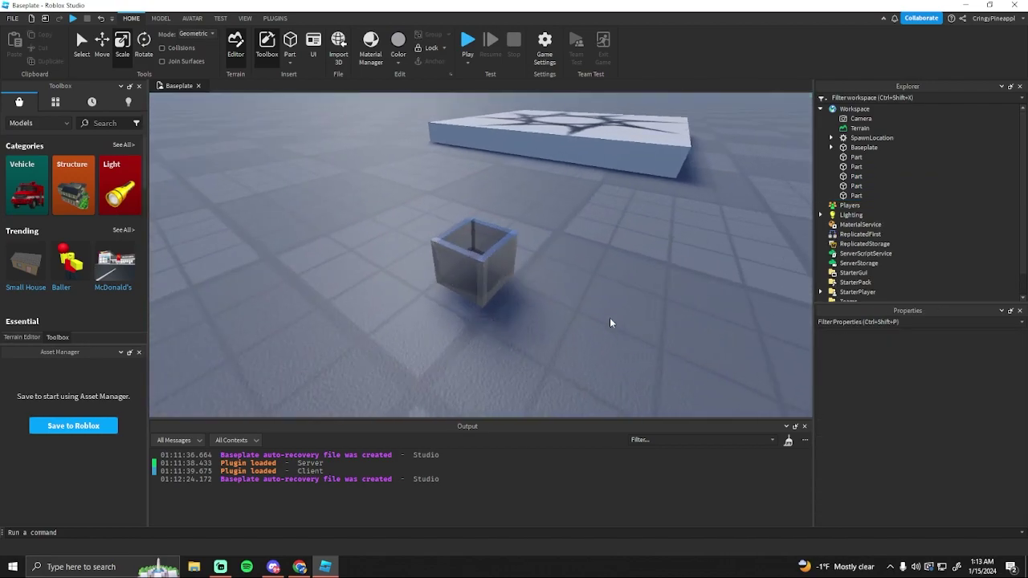
{"action": "scroll", "coordinate": [511, 253], "scroll_direction": "up", "scroll_amount": 2}
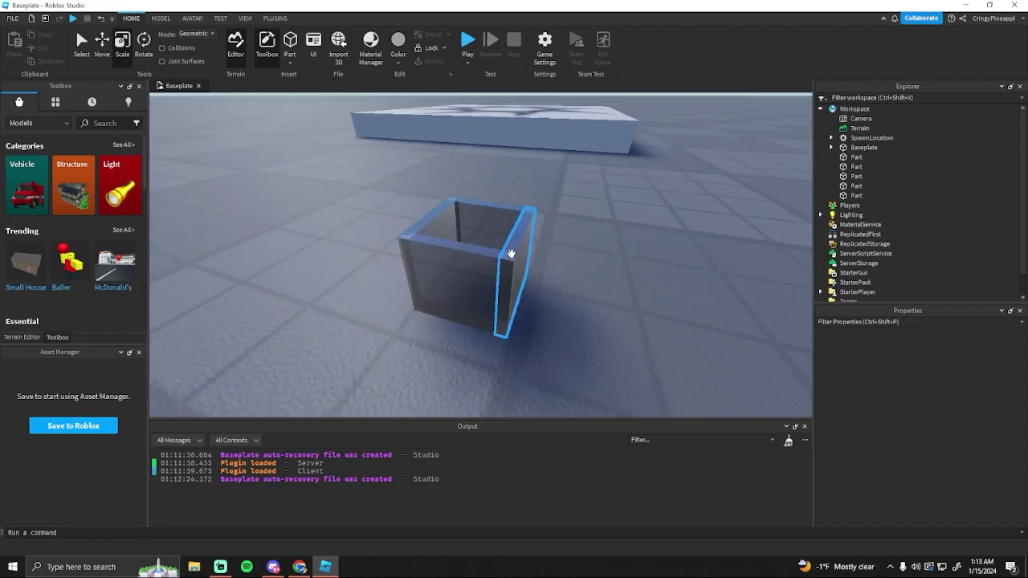
{"action": "right_click_drag", "start_coordinate": [511, 254], "coordinate": [492, 270]}
{"action": "scroll", "coordinate": [509, 255], "scroll_direction": "down", "scroll_amount": 5}
{"action": "scroll", "coordinate": [505, 265], "scroll_direction": "up", "scroll_amount": 4}
{"action": "scroll", "coordinate": [505, 264], "scroll_direction": "down", "scroll_amount": 3}
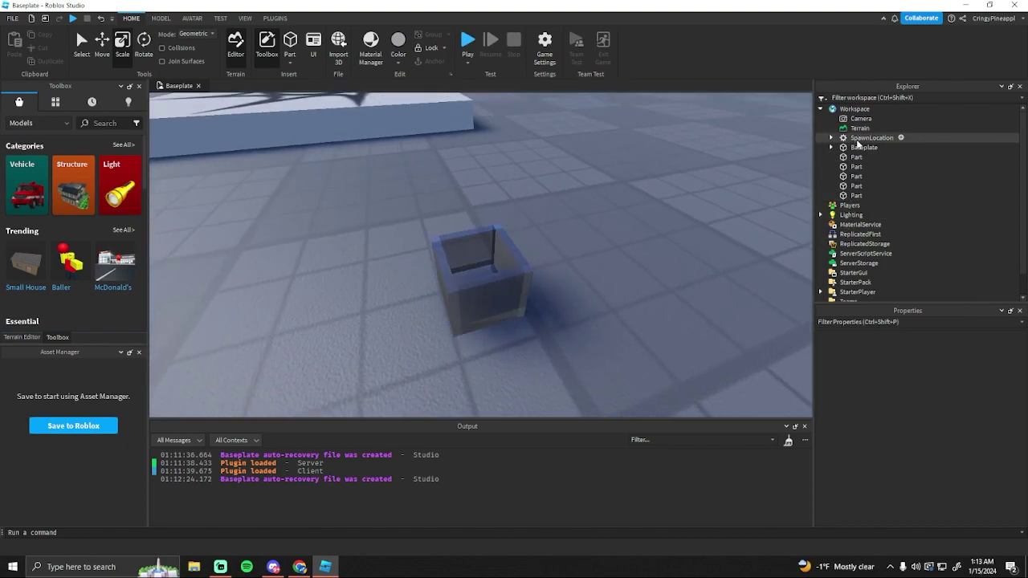
Insert another Part into the Workspace and rename it Handle.
{"action": "left_click", "coordinate": [877, 110]}
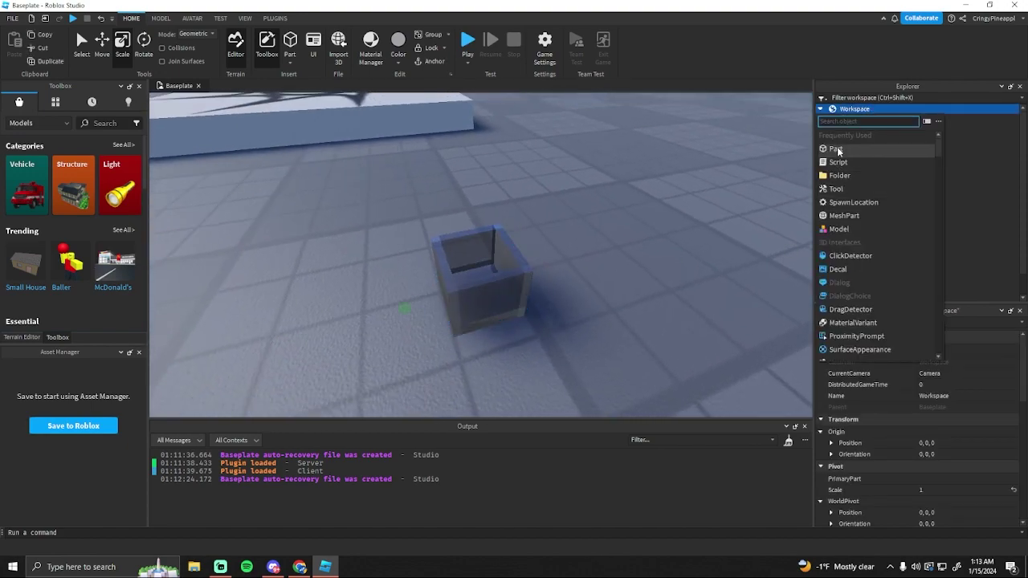
{"action": "left_click", "coordinate": [839, 150]}
{"action": "left_click", "coordinate": [857, 159]}
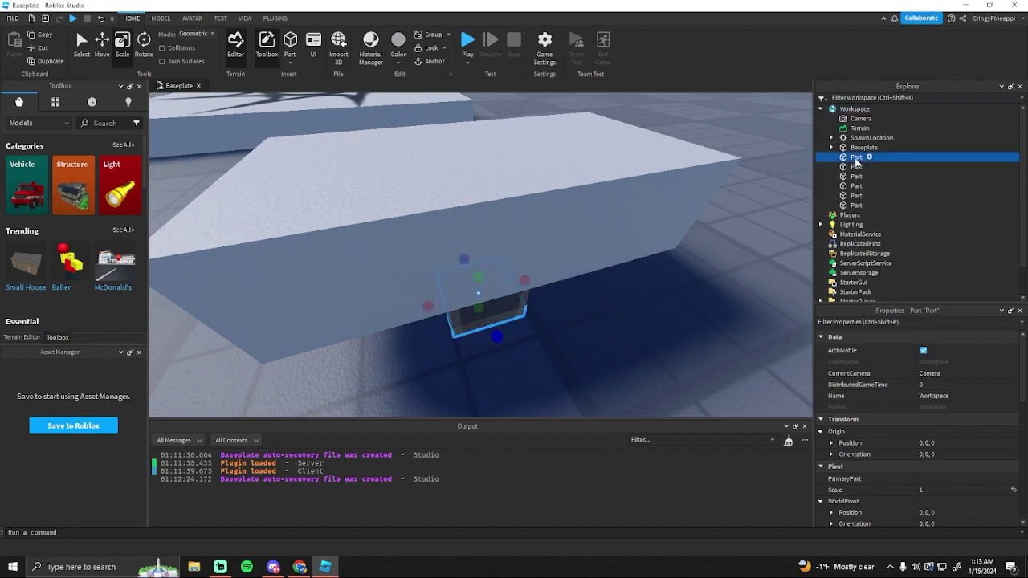
{"action": "left_click", "coordinate": [479, 184]}
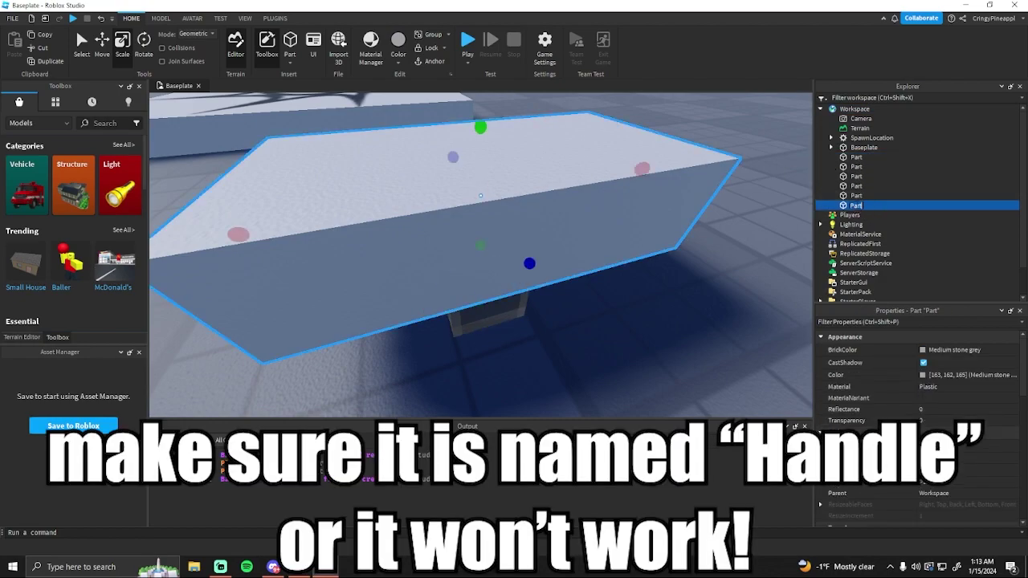
{"action": "type", "text": "Handle"}
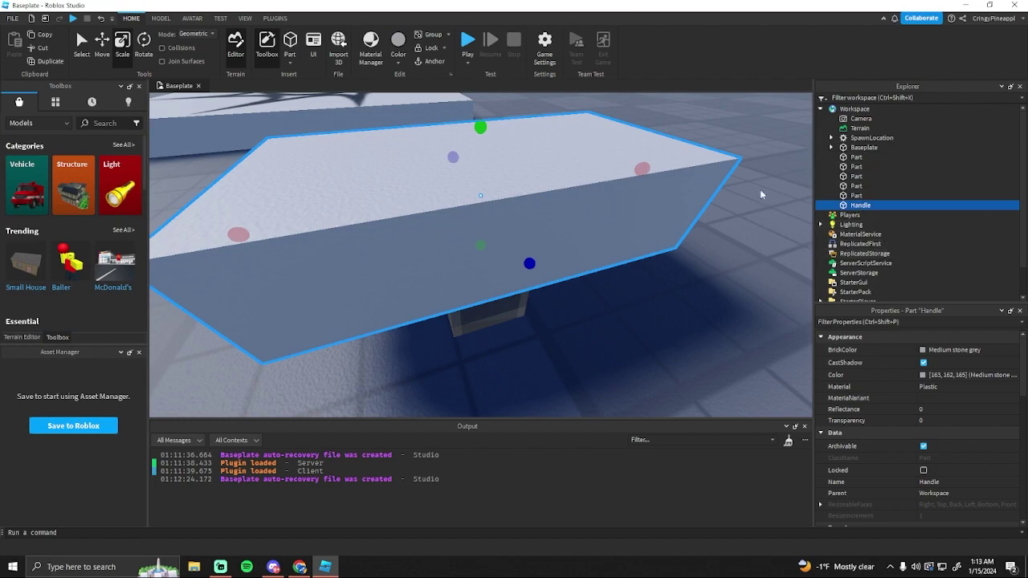
Set the Handle part's size to 0.4, 0.4, 0.4.
{"action": "right_click_drag", "start_coordinate": [538, 130], "coordinate": [538, 130]}
{"action": "scroll", "coordinate": [538, 130], "scroll_direction": "down", "scroll_amount": 3}
{"action": "scroll", "coordinate": [538, 130], "scroll_direction": "up", "scroll_amount": 2}
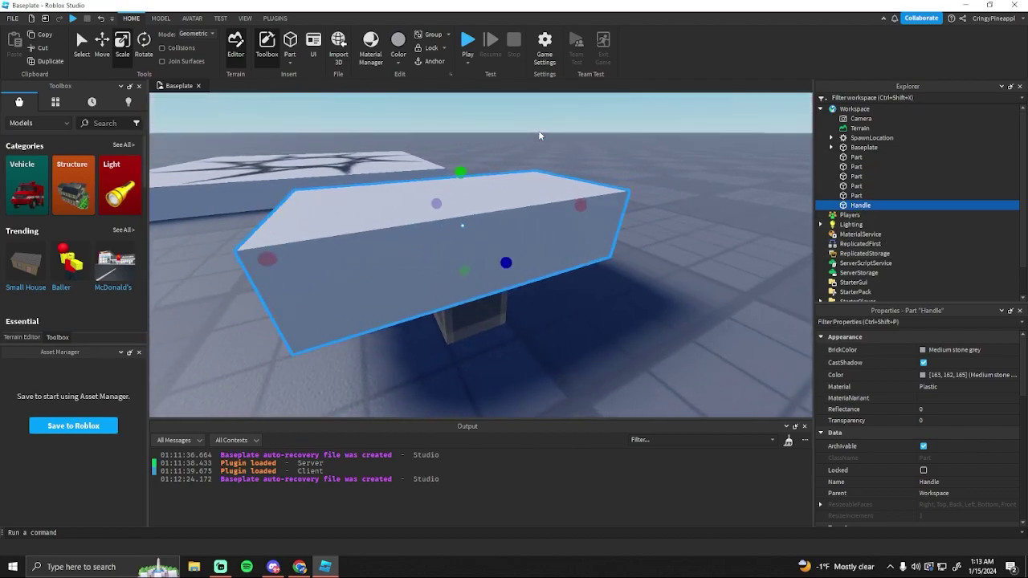
{"action": "scroll", "coordinate": [936, 450], "scroll_direction": "down", "scroll_amount": 3}
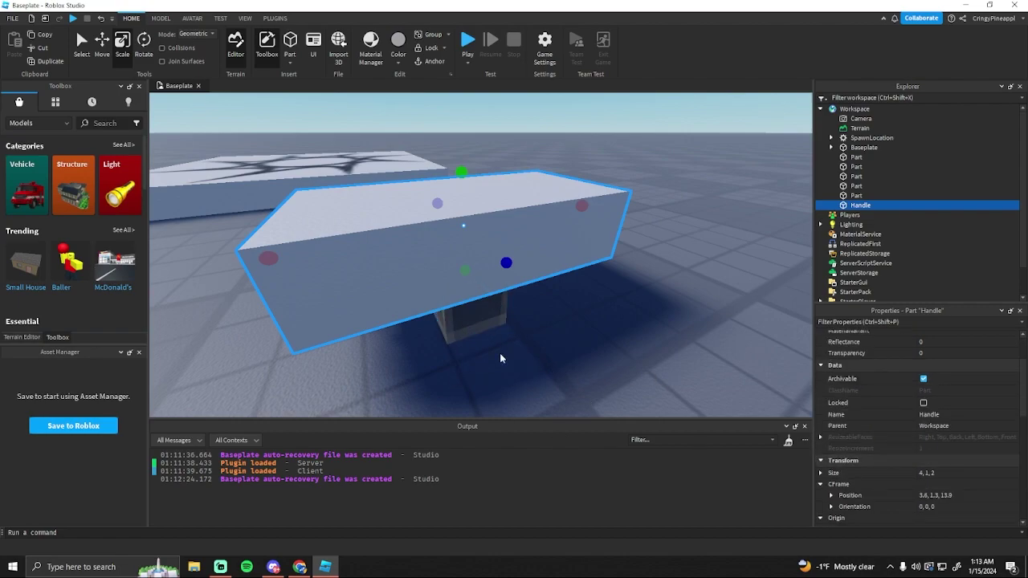
{"action": "scroll", "coordinate": [933, 426], "scroll_direction": "down", "scroll_amount": 2}
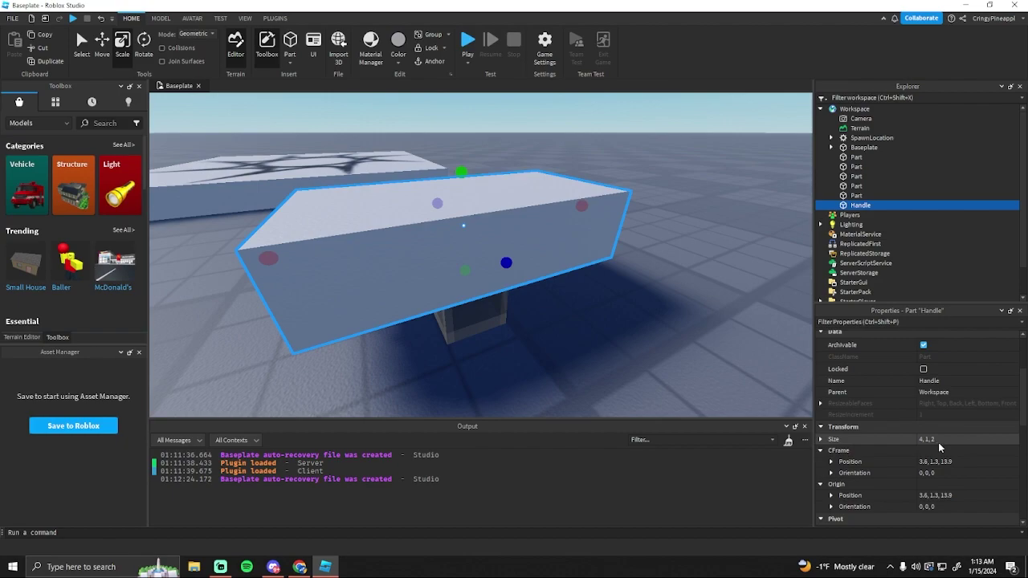
{"action": "left_click", "coordinate": [938, 439]}
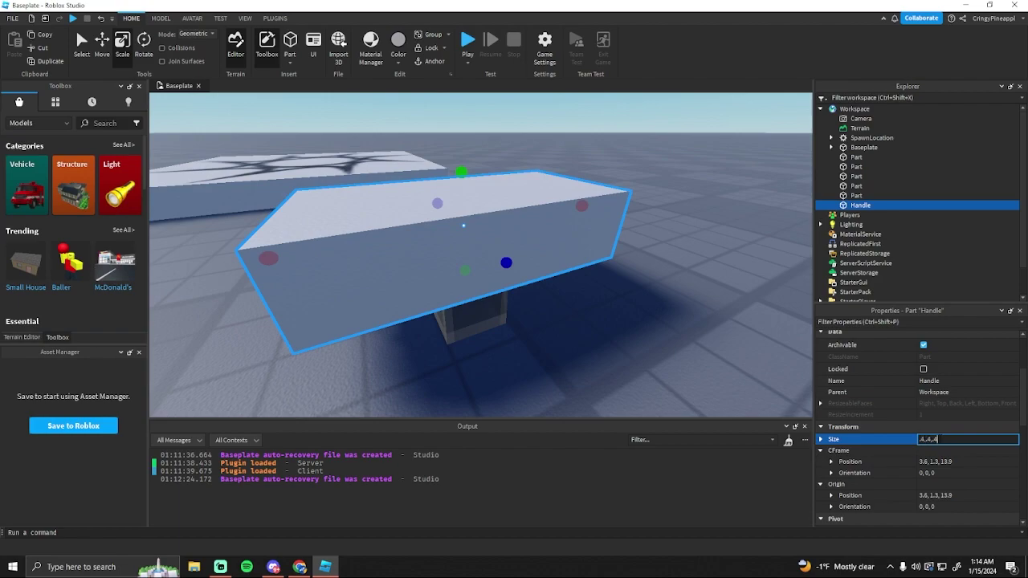
{"action": "type", "text": ".4,.4,.4"}
{"action": "key", "text": "Return"}
{"action": "right_click_drag", "start_coordinate": [710, 295], "coordinate": [709, 294]}
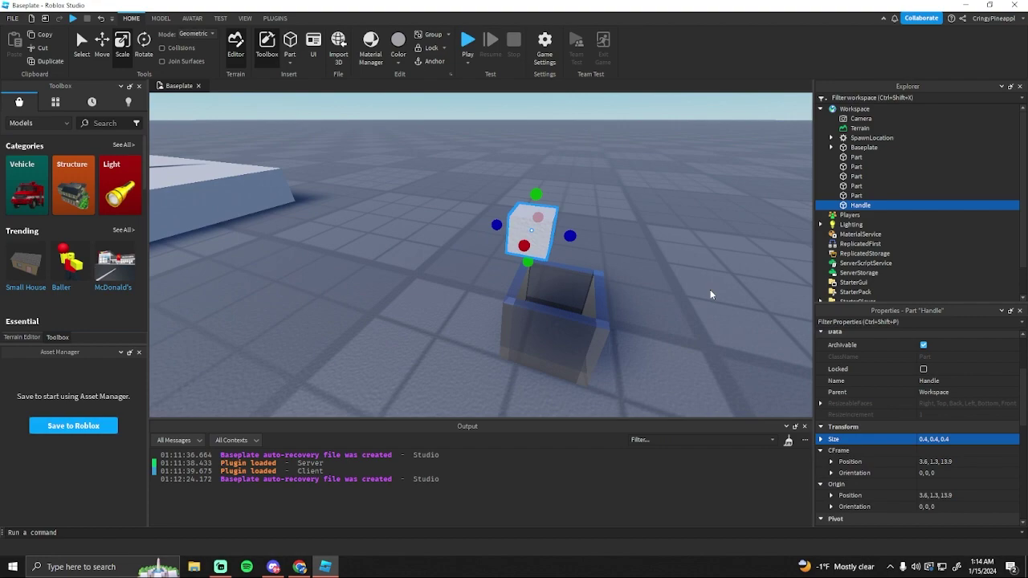
Move the Handle down to the glass cup so that it sits at one of the side walls.
{"action": "key", "text": "ctrl+2"}
{"action": "scroll", "coordinate": [586, 259], "scroll_direction": "up", "scroll_amount": 5}
{"action": "left_click_drag", "start_coordinate": [536, 221], "coordinate": [527, 316]}
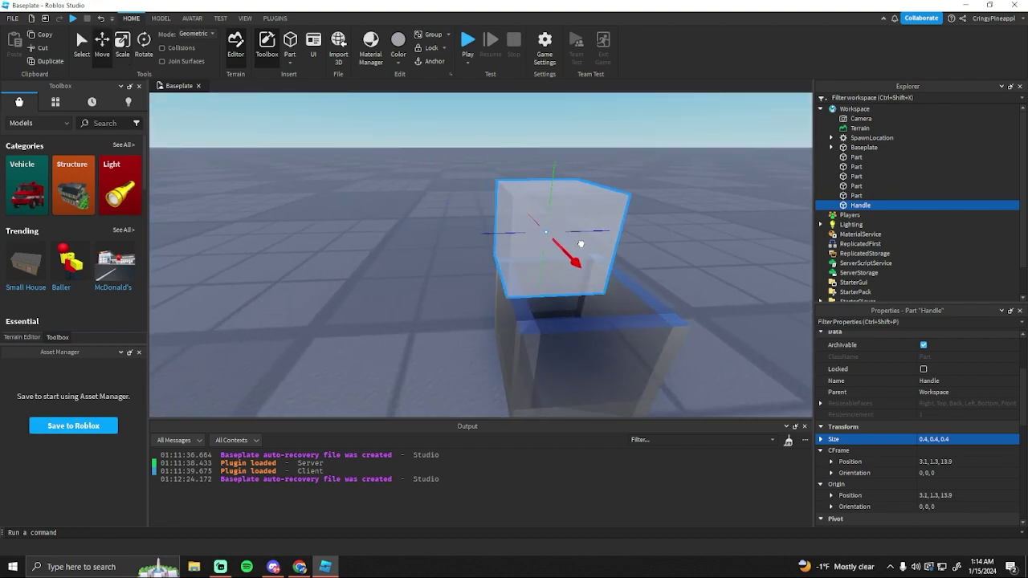
{"action": "right_click_drag", "start_coordinate": [527, 317], "coordinate": [529, 316]}
{"action": "left_click_drag", "start_coordinate": [638, 309], "coordinate": [613, 307]}
{"action": "right_click_drag", "start_coordinate": [612, 306], "coordinate": [612, 307]}
Set the Handle's transparency to 1 and deselect it.
{"action": "scroll", "coordinate": [934, 404], "scroll_direction": "up", "scroll_amount": 3}
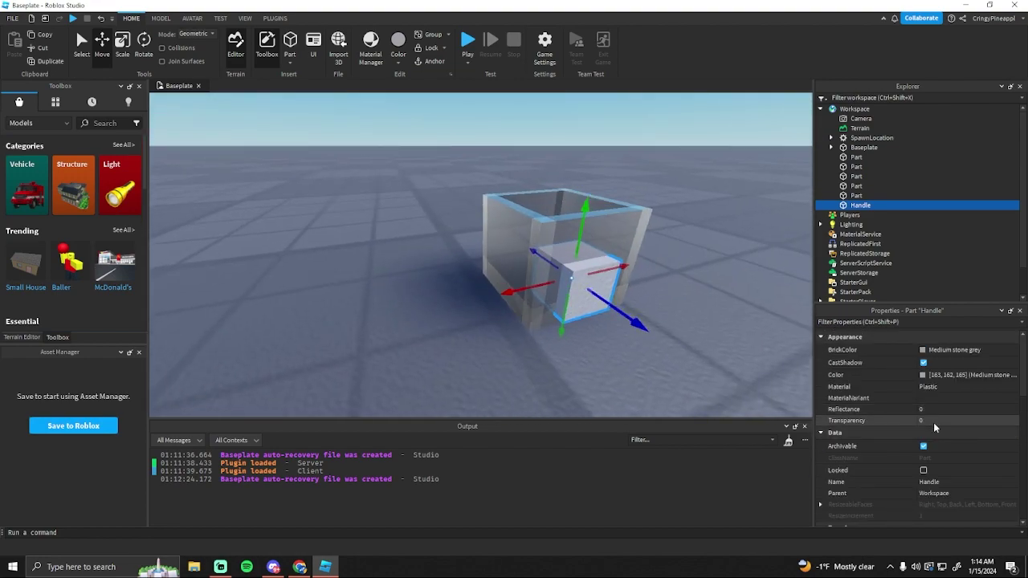
{"action": "left_click", "coordinate": [933, 421]}
{"action": "type", "text": "1"}
{"action": "left_click", "coordinate": [627, 388]}
{"action": "right_click_drag", "start_coordinate": [627, 389], "coordinate": [627, 388]}
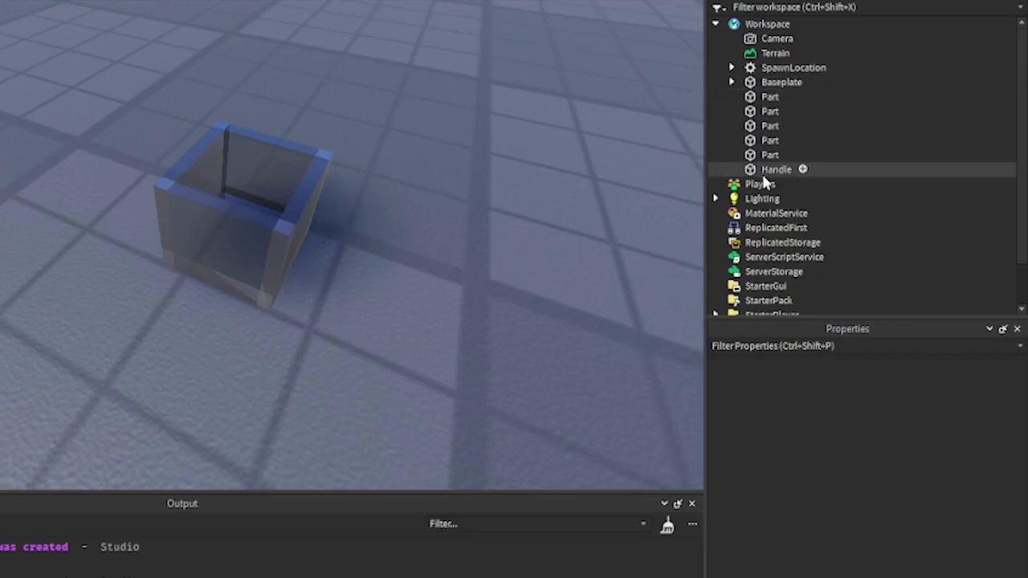
Insert a Tool into the Workspace and rename it Cup.
{"action": "left_click", "coordinate": [800, 23]}
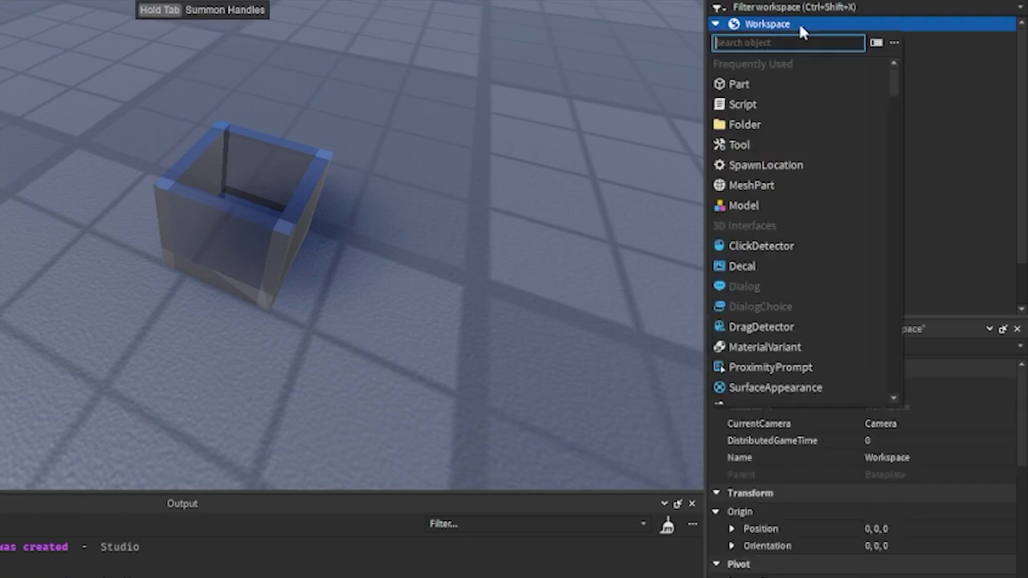
{"action": "left_click", "coordinate": [740, 144]}
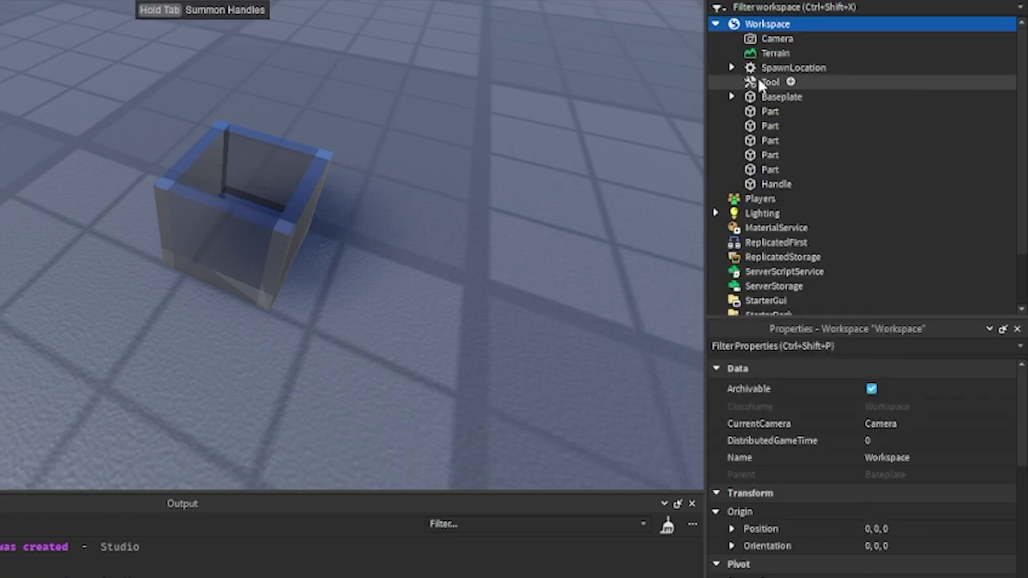
{"action": "left_click", "coordinate": [763, 82]}
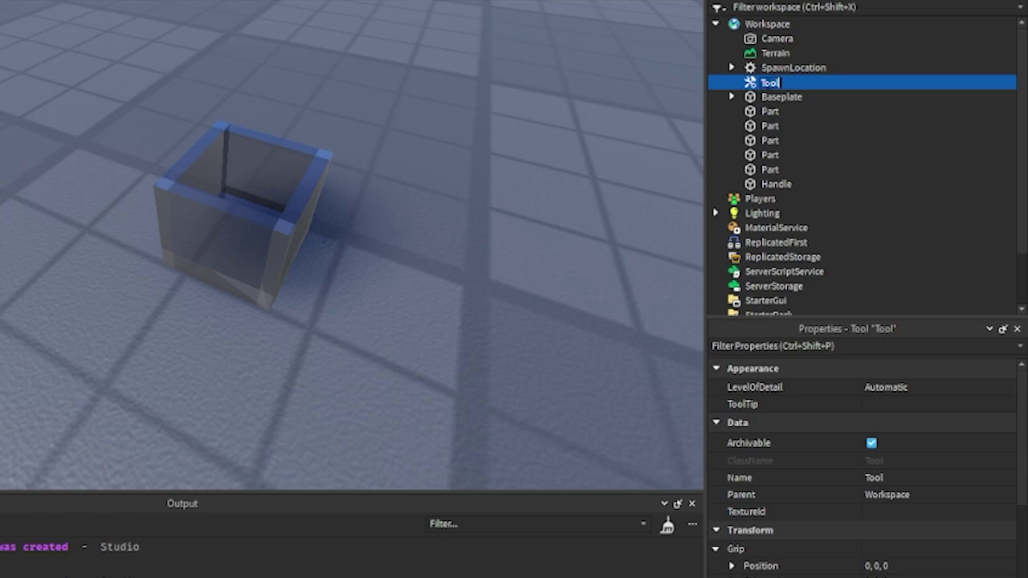
Move the five glass parts and the Handle into the Cup tool.
{"action": "left_click", "coordinate": [777, 110]}
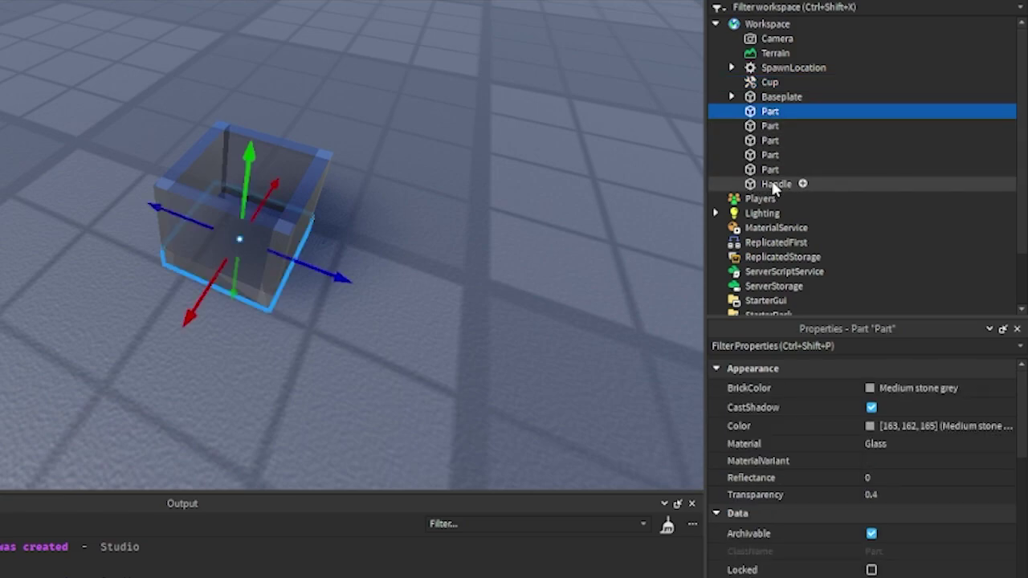
{"action": "left_click", "coordinate": [776, 184], "text": "shift"}
{"action": "left_click_drag", "start_coordinate": [763, 158], "coordinate": [769, 83]}
Examine the Handle's contents in the Cup tool, and check the Anchored property of the Handle and all five parts.
{"action": "left_click", "coordinate": [746, 111]}
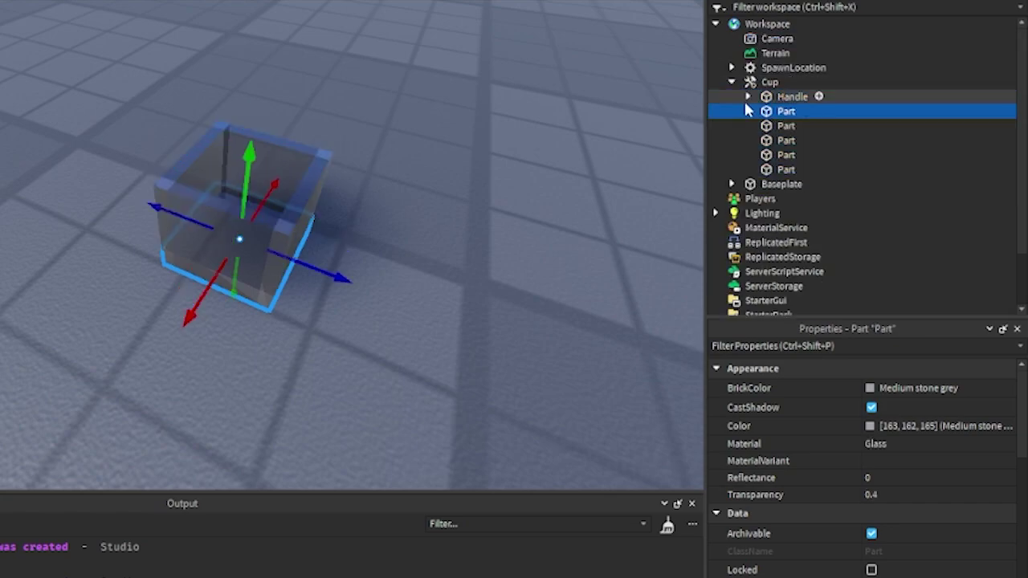
{"action": "left_click", "coordinate": [778, 97]}
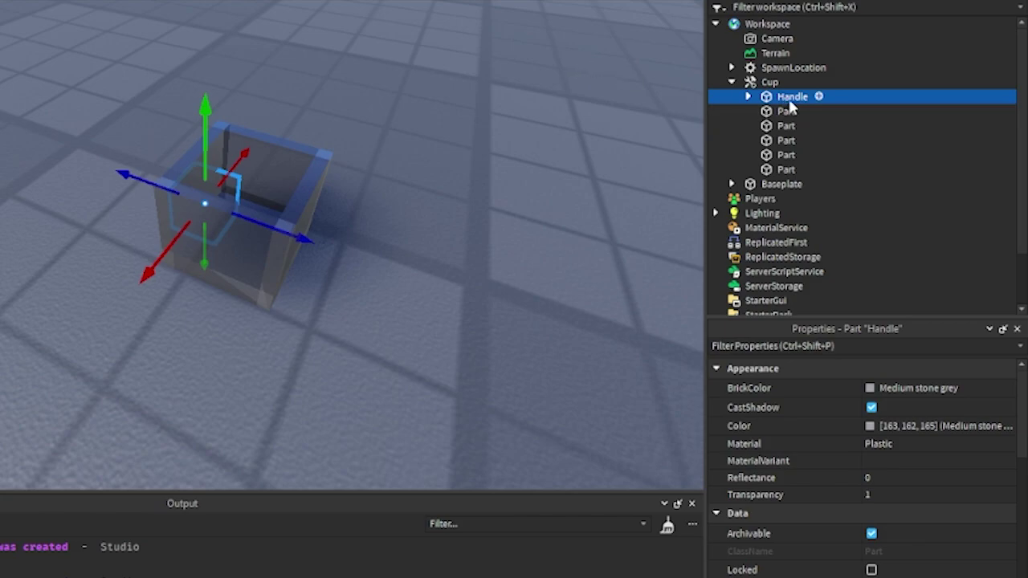
{"action": "left_click", "coordinate": [747, 97]}
{"action": "left_click", "coordinate": [748, 97]}
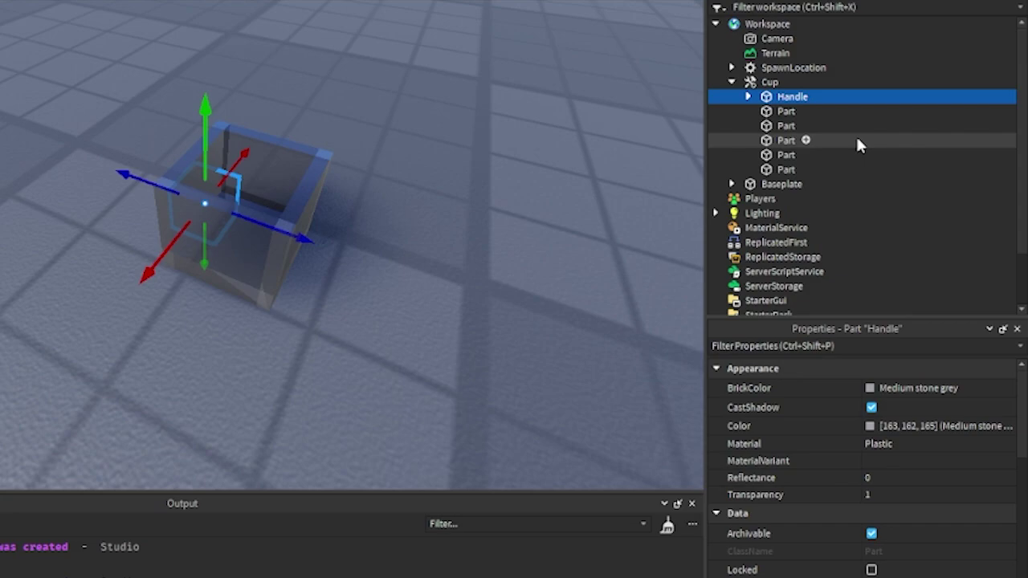
{"action": "left_click", "coordinate": [786, 168], "text": "shift"}
{"action": "scroll", "coordinate": [932, 460], "scroll_direction": "down", "scroll_amount": 10}
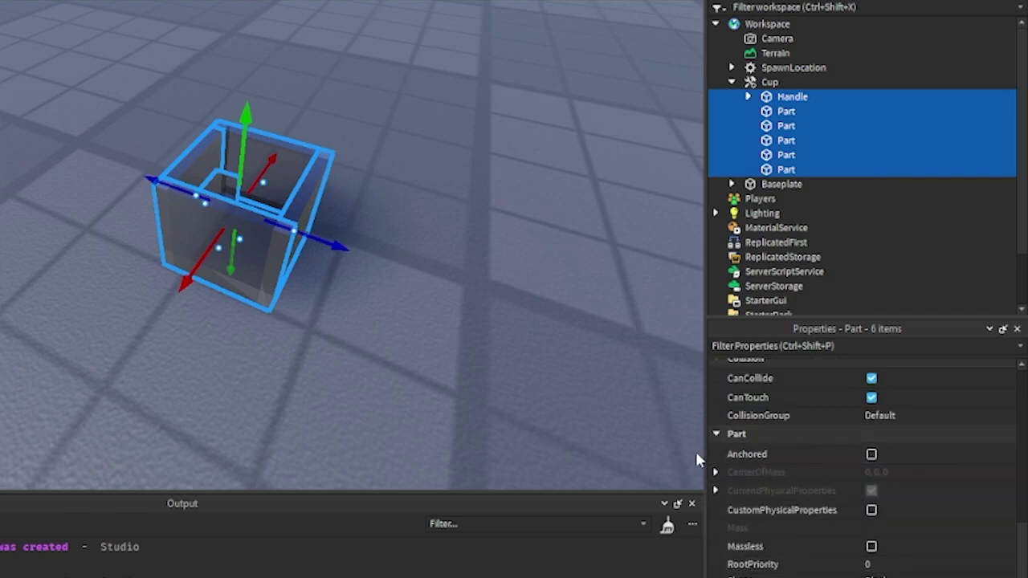
Add a WeldConstraint to the Handle inside the Cup tool.
{"action": "left_click", "coordinate": [783, 98]}
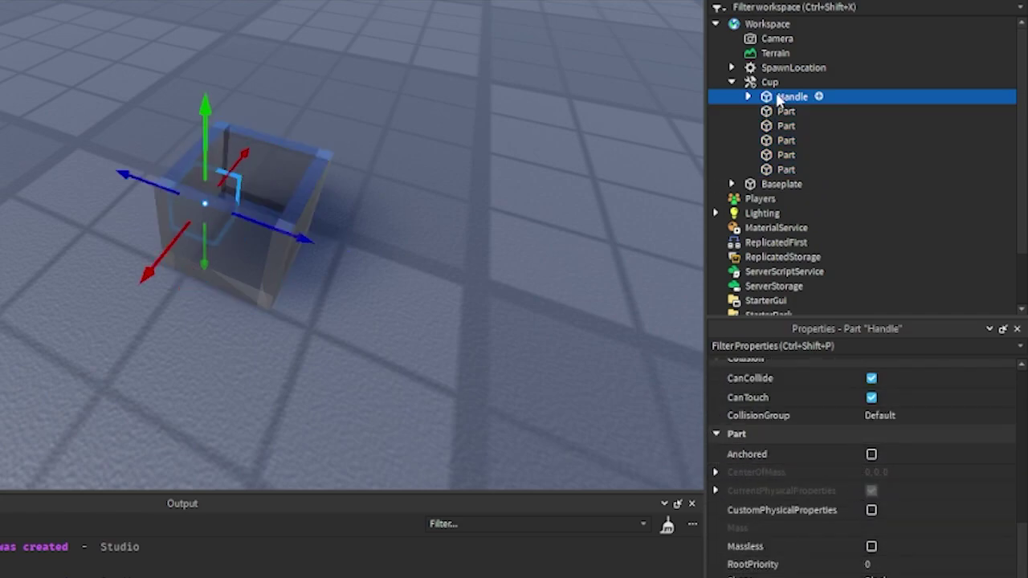
{"action": "left_click", "coordinate": [781, 112]}
{"action": "left_click", "coordinate": [748, 96]}
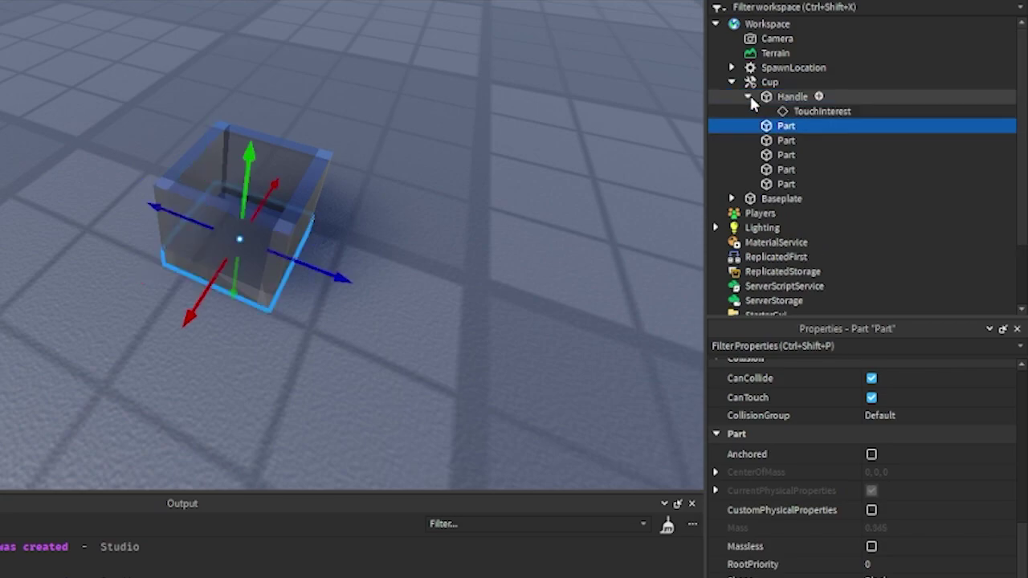
{"action": "left_click", "coordinate": [783, 97]}
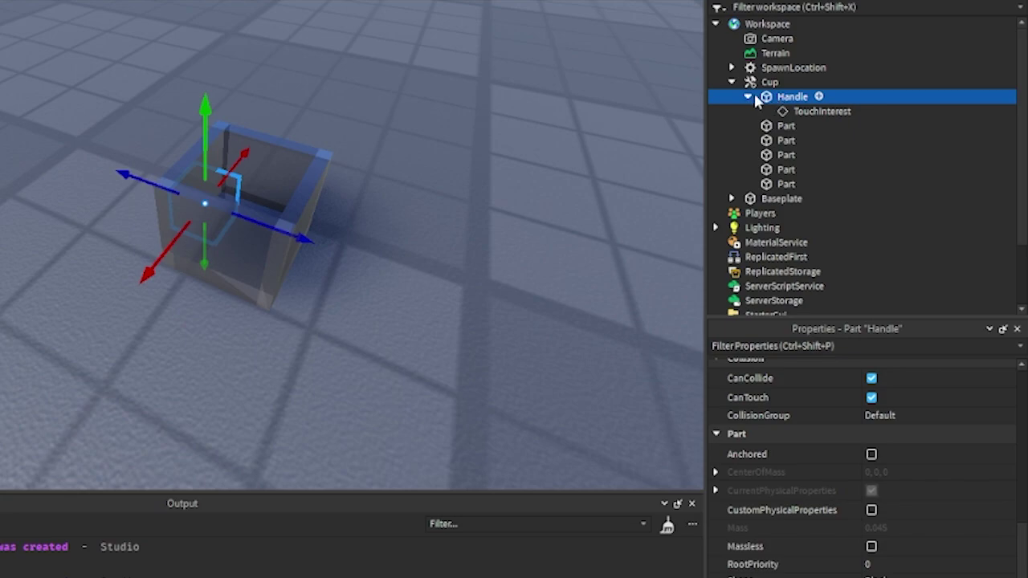
{"action": "left_click", "coordinate": [820, 97]}
{"action": "type", "text": "weld"}
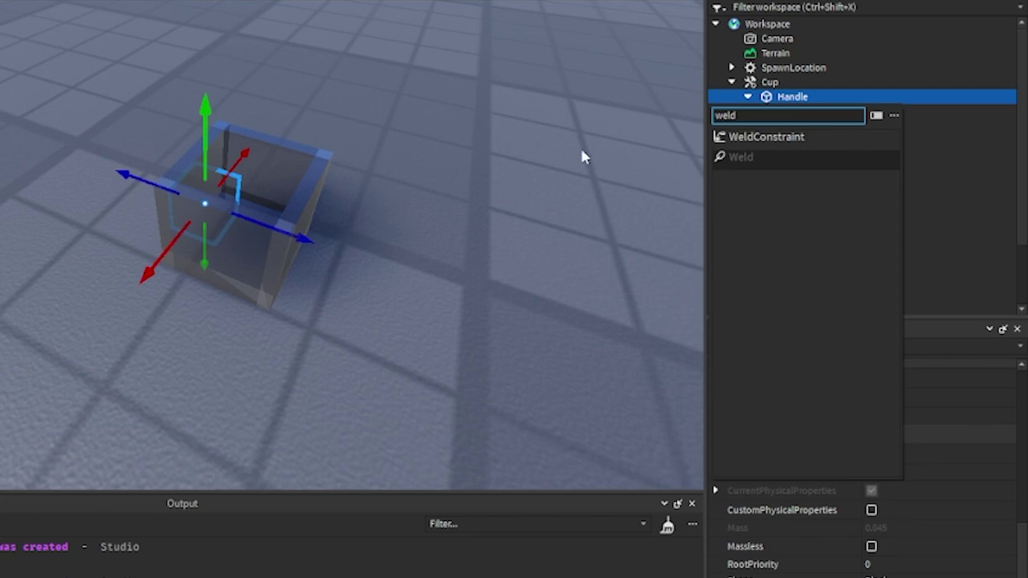
{"action": "left_click", "coordinate": [803, 136]}
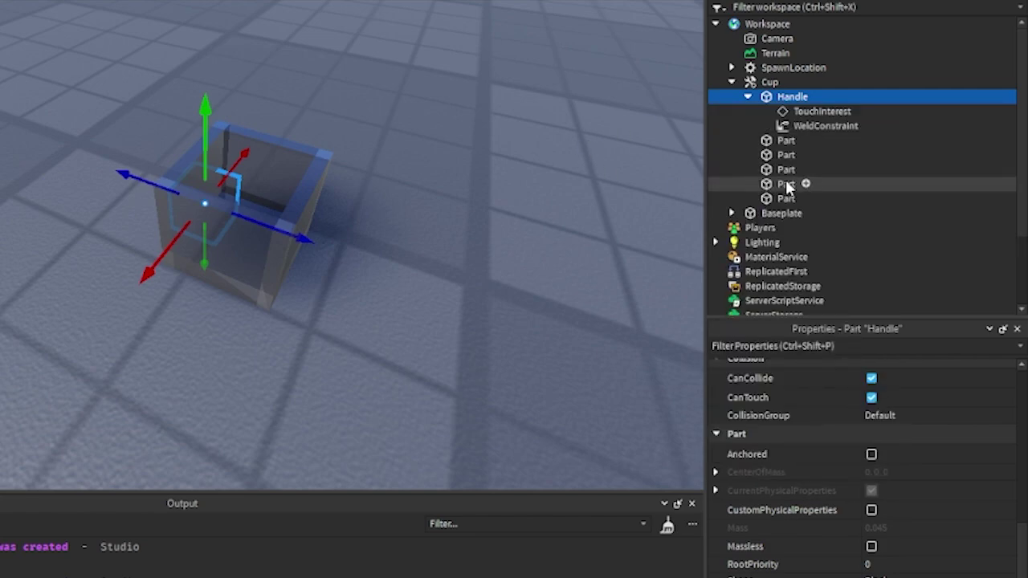
Set the WeldConstraint's Part0 to the Handle and its Part1 to the first Part in the Cup.
{"action": "left_click", "coordinate": [826, 125]}
{"action": "left_click", "coordinate": [915, 535]}
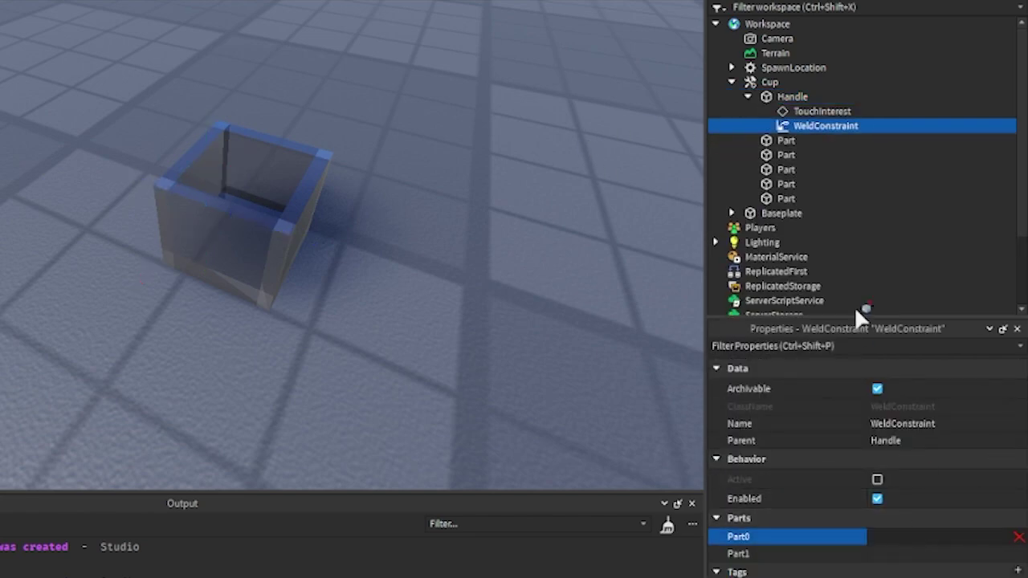
{"action": "left_click", "coordinate": [795, 97]}
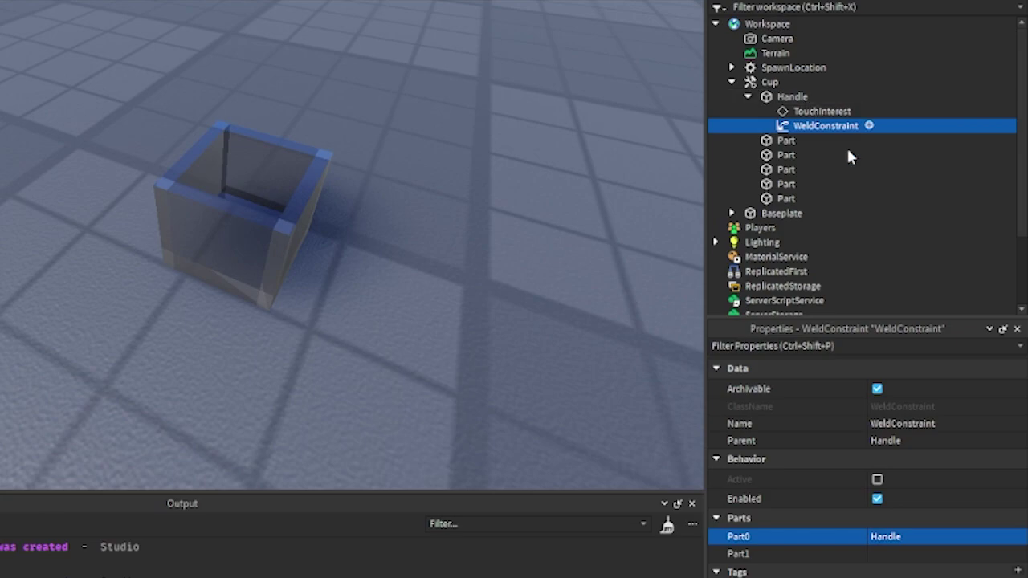
{"action": "left_click", "coordinate": [899, 556]}
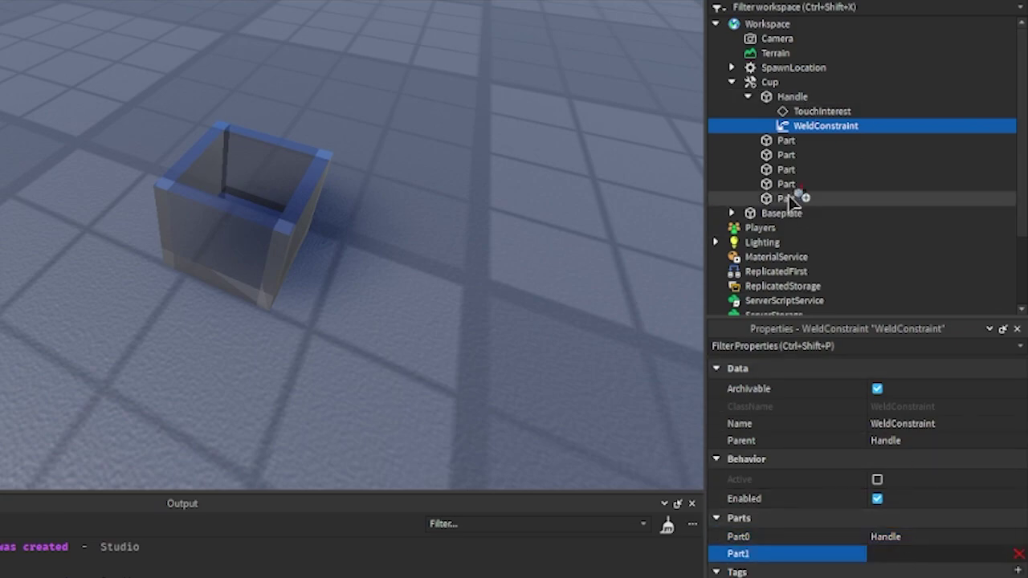
{"action": "left_click", "coordinate": [792, 141]}
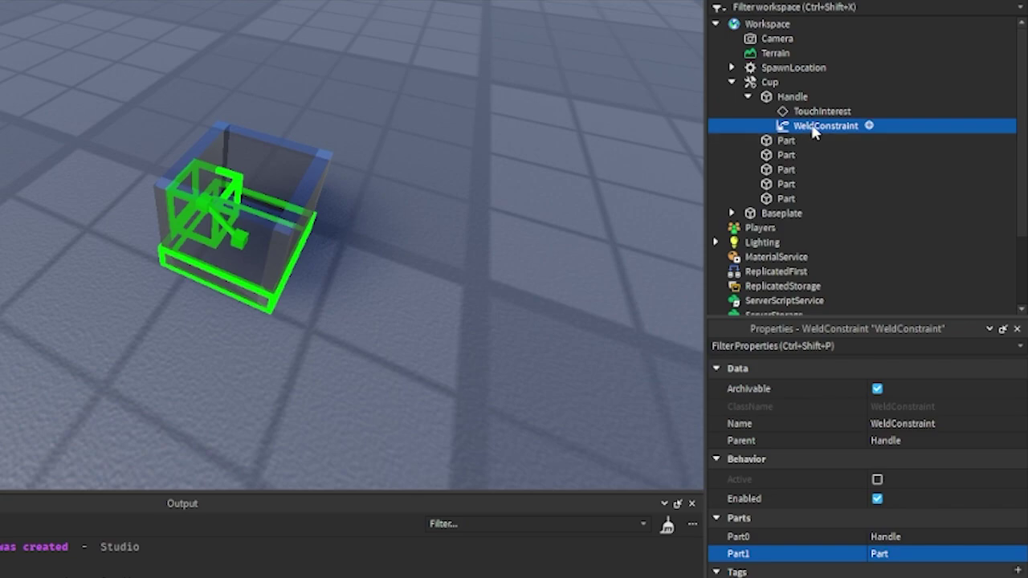
Duplicate the WeldConstraint twice, setting Part1 of the copies to the second and third Parts of the Cup.
{"action": "key", "text": "ctrl+d"}
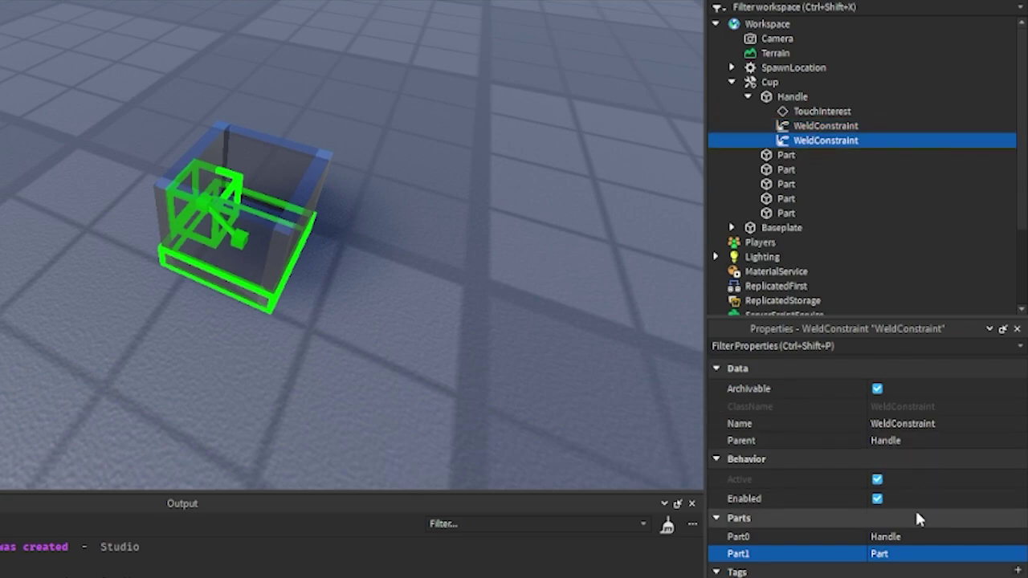
{"action": "left_click", "coordinate": [906, 553]}
{"action": "left_click", "coordinate": [791, 171]}
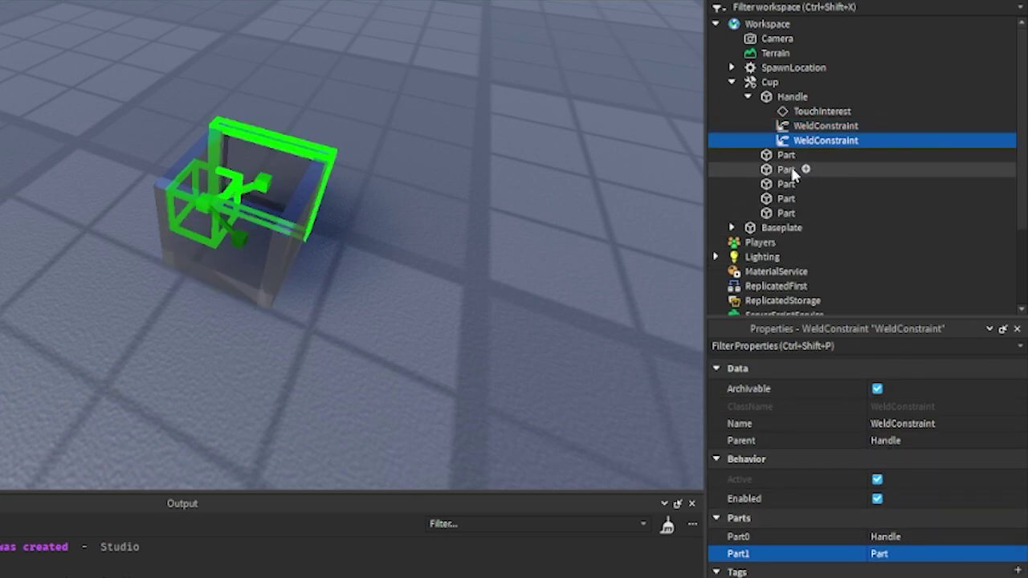
{"action": "key", "text": "ctrl+d"}
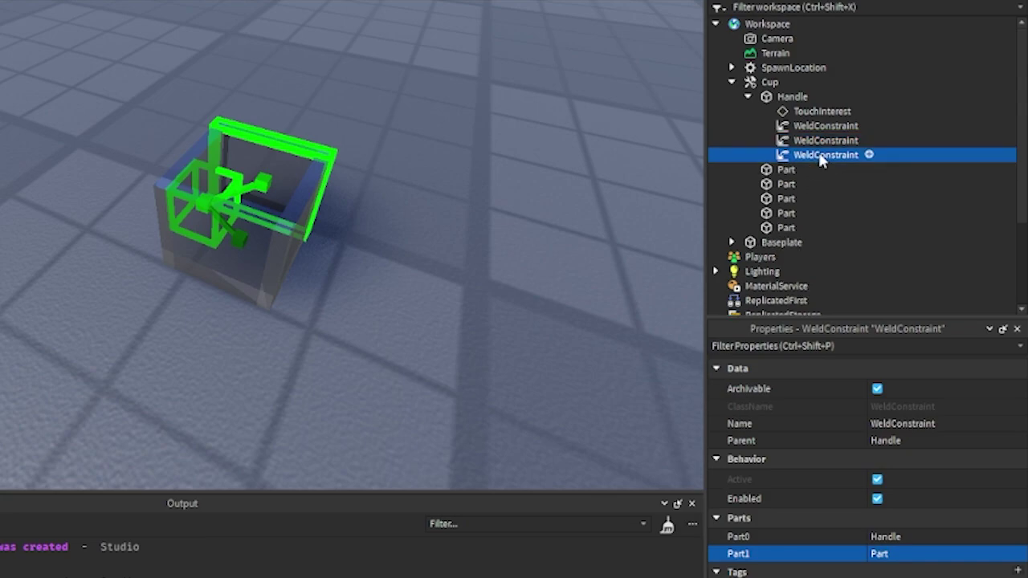
{"action": "left_click", "coordinate": [891, 554]}
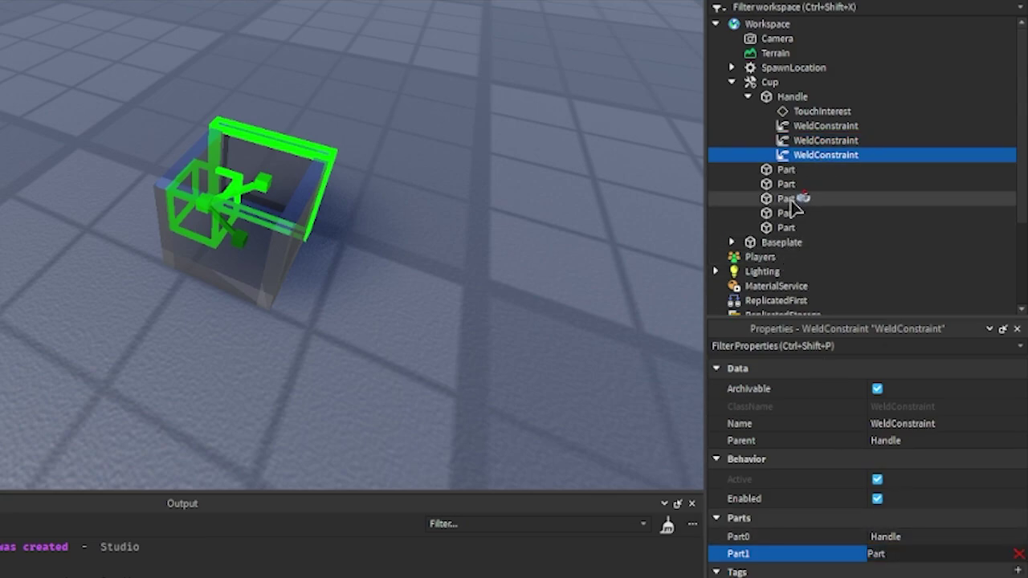
{"action": "left_click", "coordinate": [791, 201]}
Duplicate the WeldConstraint two more times, setting Part1 of these copies to the fourth and fifth Parts.
{"action": "key", "text": "ctrl+d"}
{"action": "left_click", "coordinate": [902, 554]}
{"action": "left_click", "coordinate": [874, 246]}
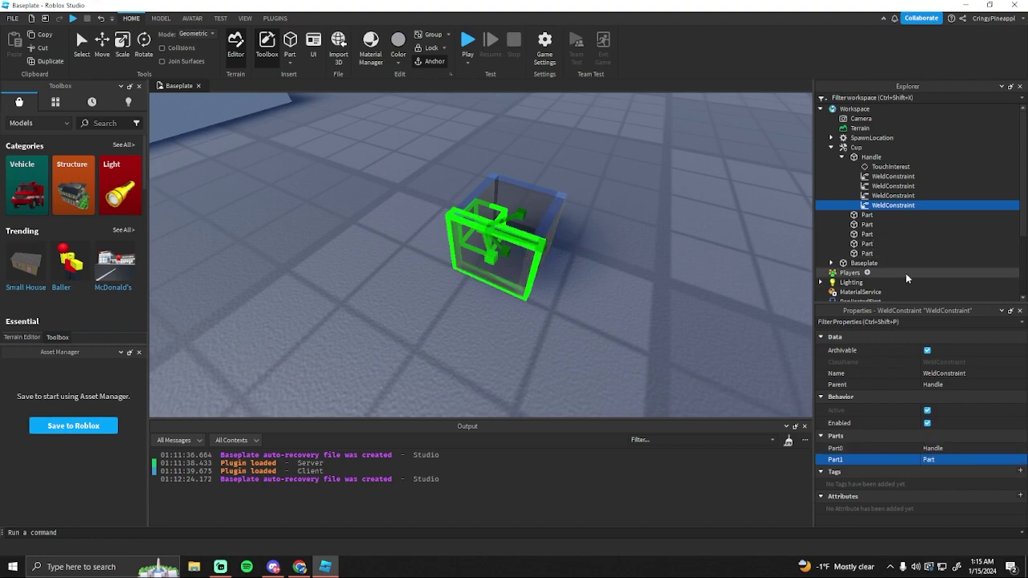
{"action": "key", "text": "ctrl+d"}
{"action": "left_click", "coordinate": [947, 458]}
{"action": "left_click", "coordinate": [872, 264]}
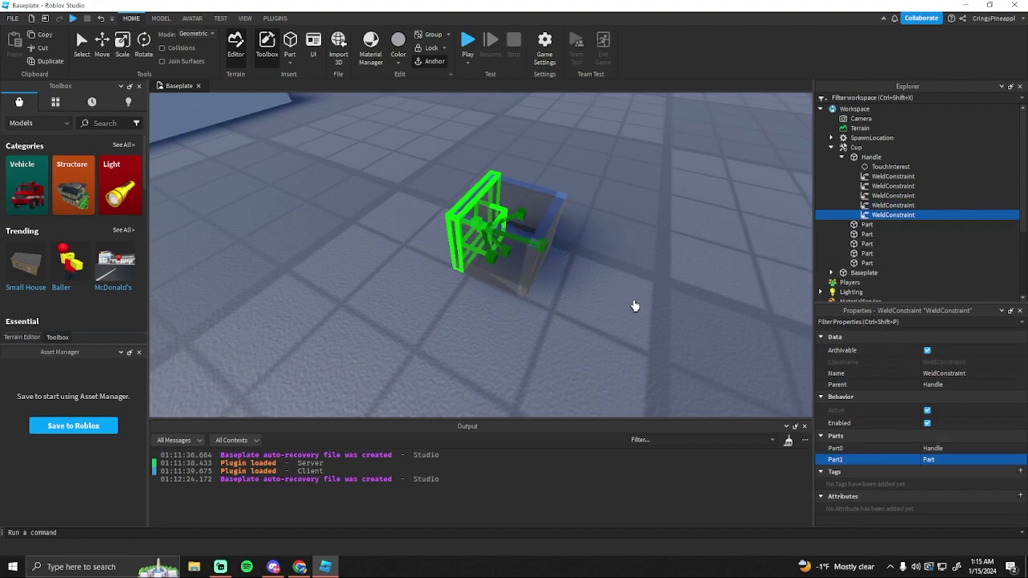
Collapse the Handle and the Cup, and move the Cup tool from the Workspace into StarterPack.
{"action": "left_click", "coordinate": [846, 157]}
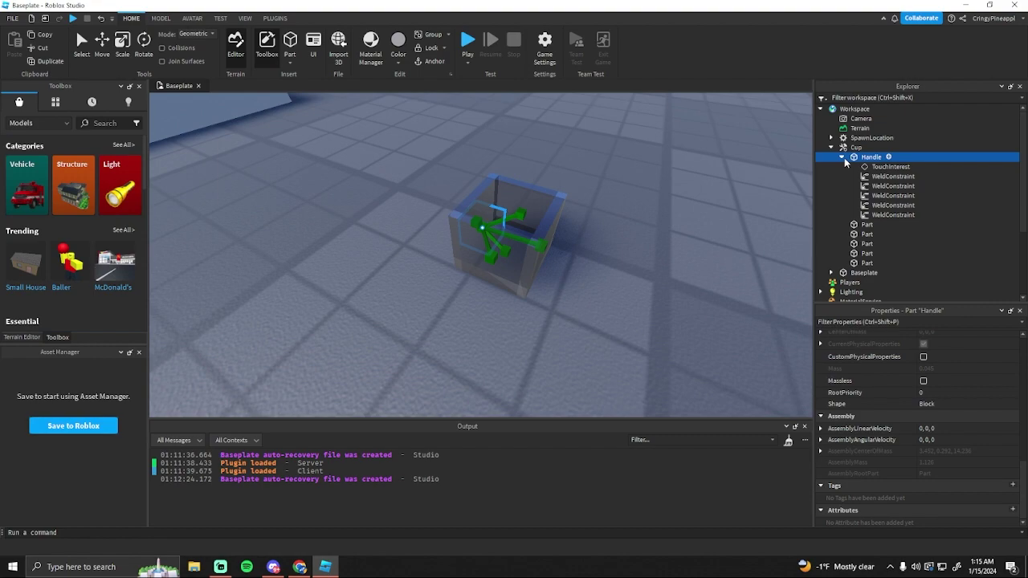
{"action": "left_click", "coordinate": [842, 157]}
{"action": "left_click", "coordinate": [831, 147]}
{"action": "left_click_drag", "start_coordinate": [856, 147], "coordinate": [856, 243]}
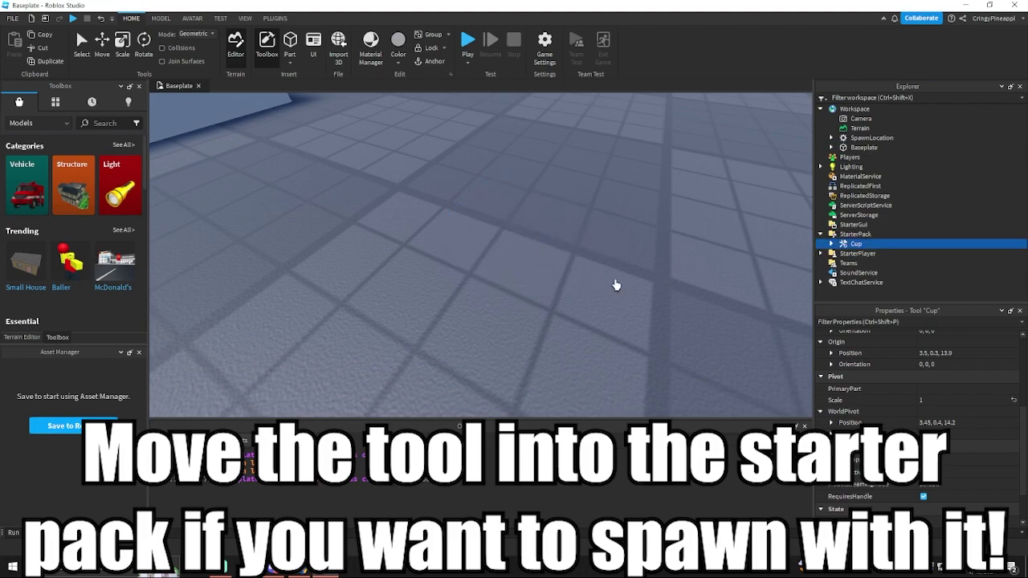
Playtest the place, equip the Cup and inspect from several angles how the character holds it.
{"action": "scroll", "coordinate": [615, 285], "scroll_direction": "down", "scroll_amount": 6}
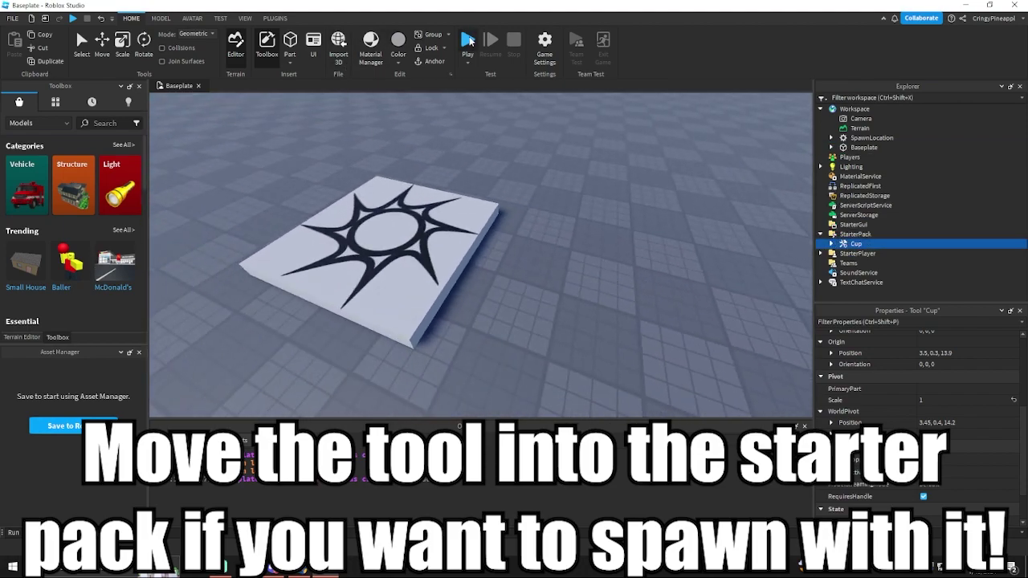
{"action": "left_click", "coordinate": [468, 40]}
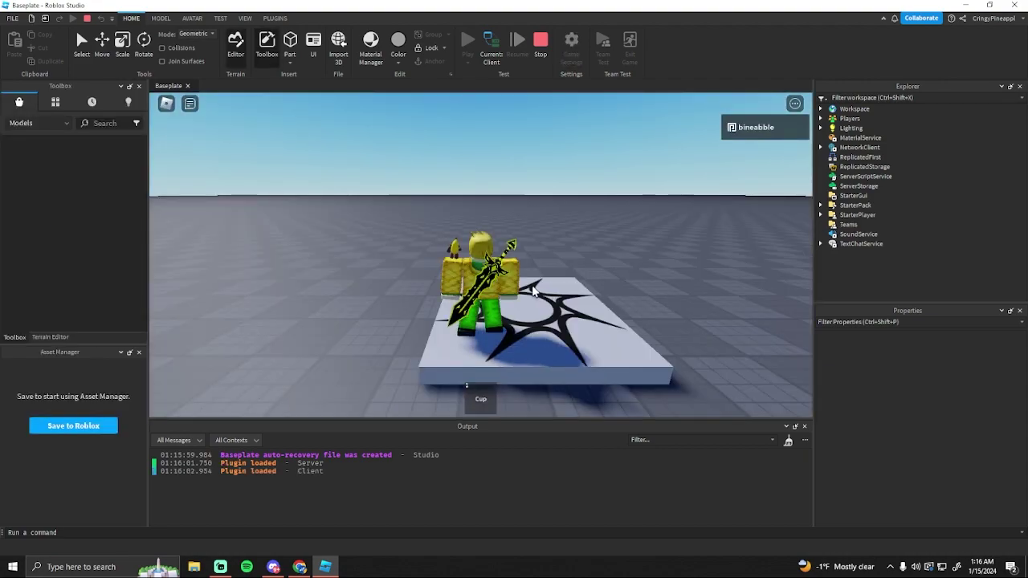
{"action": "right_click_drag", "start_coordinate": [535, 290], "coordinate": [537, 294]}
{"action": "scroll", "coordinate": [536, 293], "scroll_direction": "up", "scroll_amount": 4}
{"action": "key", "text": "1"}
{"action": "scroll", "coordinate": [536, 293], "scroll_direction": "up", "scroll_amount": 1}
{"action": "key", "text": "s"}
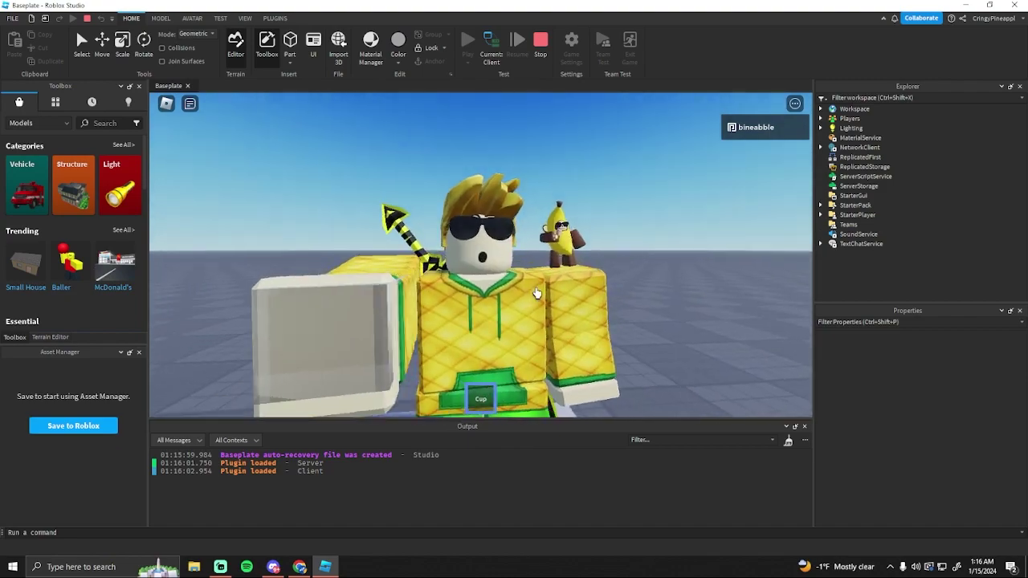
{"action": "right_click_drag", "start_coordinate": [640, 346], "coordinate": [624, 322]}
{"action": "scroll", "coordinate": [452, 336], "scroll_direction": "down", "scroll_amount": 1}
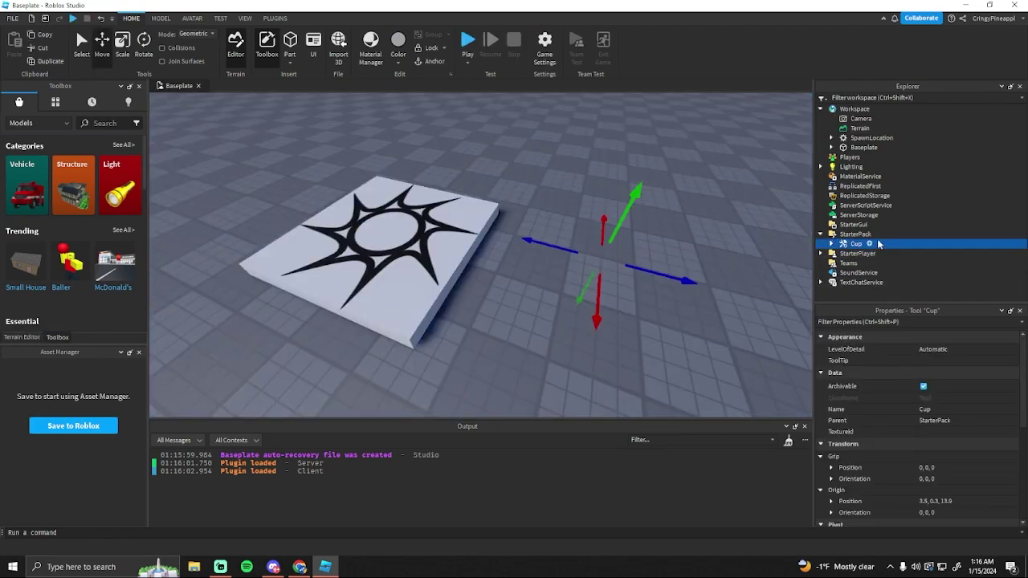
Move the Cup tool from StarterPack back into the Workspace.
{"action": "left_click", "coordinate": [831, 148]}
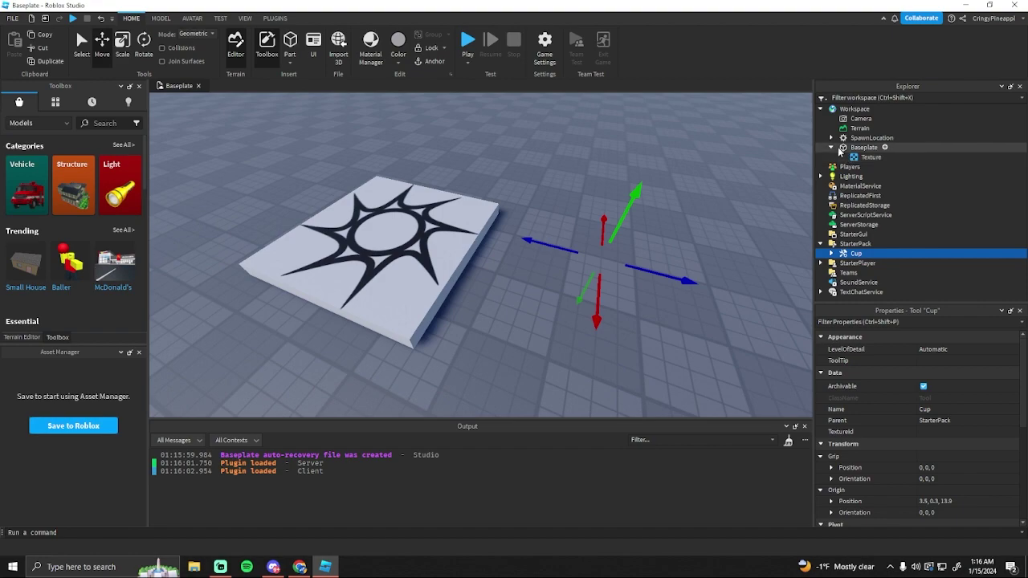
{"action": "left_click", "coordinate": [831, 147]}
{"action": "left_click_drag", "start_coordinate": [856, 243], "coordinate": [854, 110]}
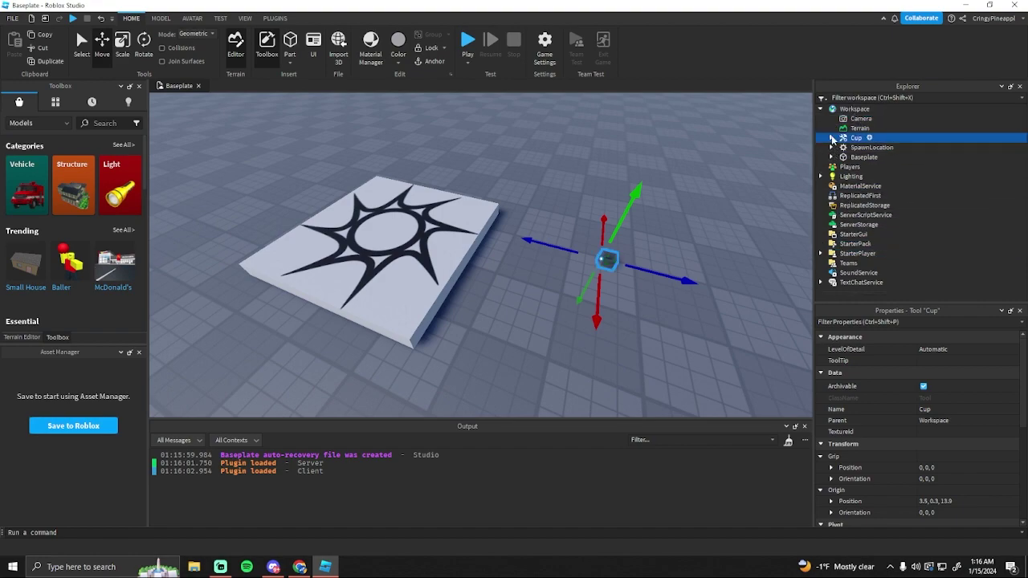
Move the Cup's Handle part along its blue axis so it sticks out through one side wall of the cup.
{"action": "left_click", "coordinate": [831, 137]}
{"action": "left_click", "coordinate": [868, 147]}
{"action": "scroll", "coordinate": [677, 218], "scroll_direction": "up", "scroll_amount": 3}
{"action": "scroll", "coordinate": [676, 218], "scroll_direction": "up", "scroll_amount": 5}
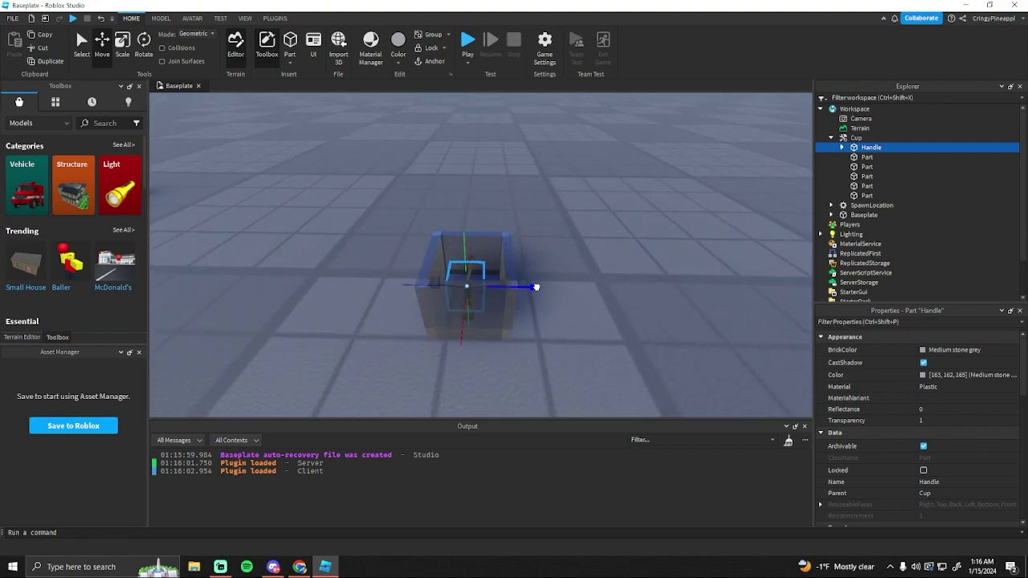
{"action": "right_click_drag", "start_coordinate": [575, 283], "coordinate": [576, 282]}
{"action": "left_click_drag", "start_coordinate": [520, 328], "coordinate": [519, 327]}
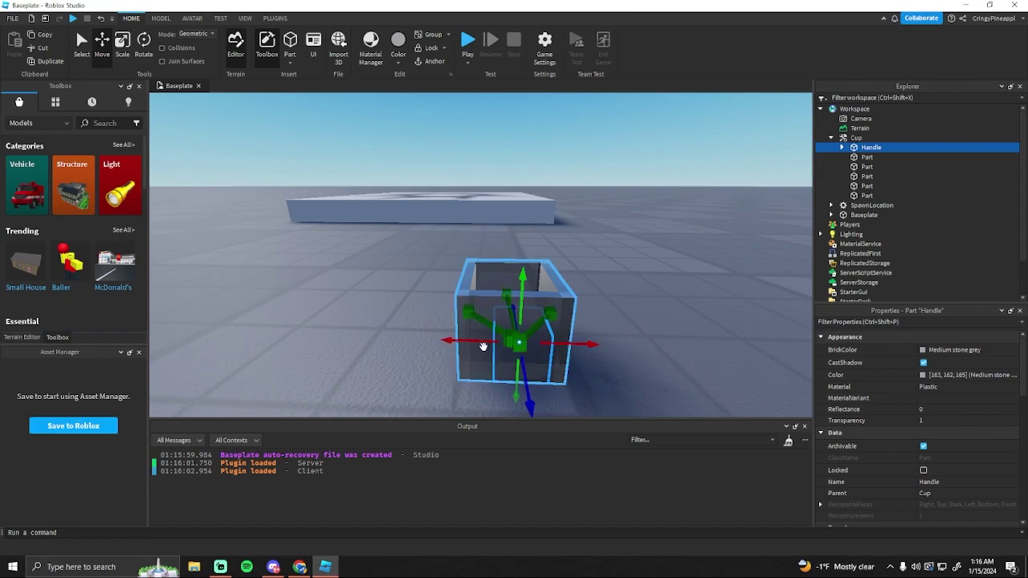
{"action": "right_click_drag", "start_coordinate": [553, 330], "coordinate": [553, 330]}
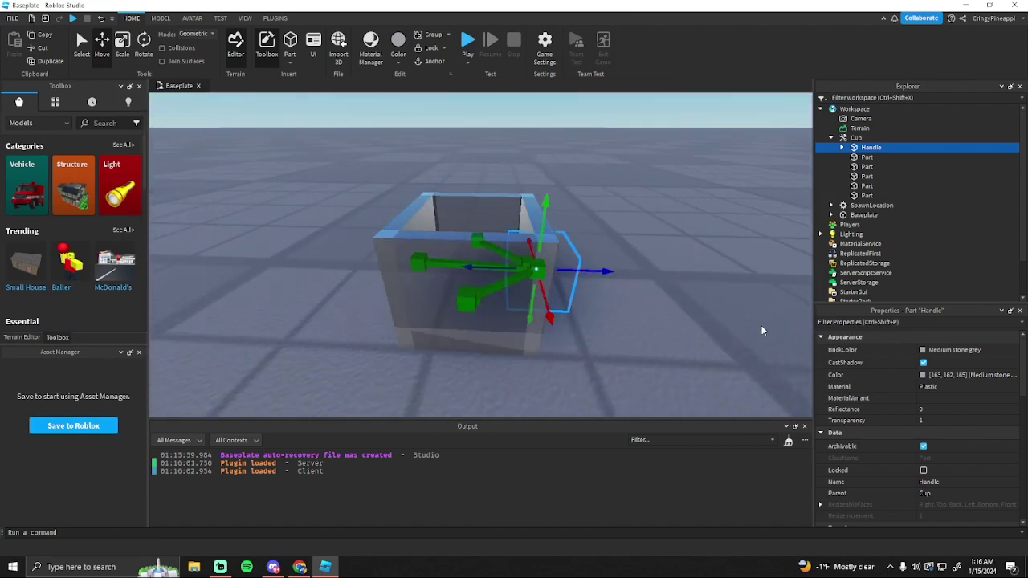
Collapse the Cup tool and return it from the Workspace to StarterPack.
{"action": "left_click", "coordinate": [832, 137]}
{"action": "left_click_drag", "start_coordinate": [853, 139], "coordinate": [853, 151]}
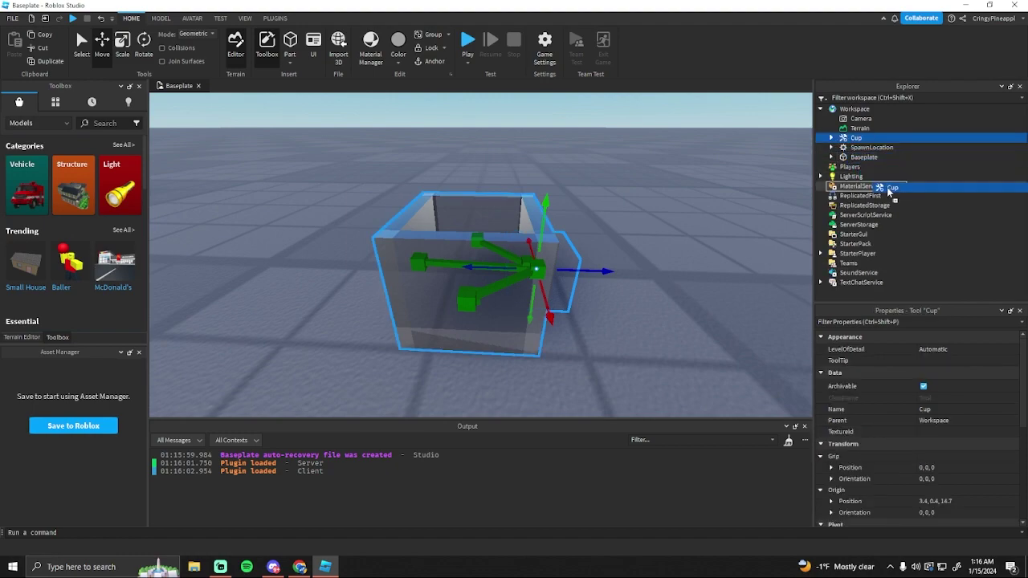
{"action": "left_click_drag", "start_coordinate": [888, 191], "coordinate": [882, 243]}
Playtest again, inspect the Cup in the character's hand with the shifted Handle, and toggle equipping it.
{"action": "right_click_drag", "start_coordinate": [639, 333], "coordinate": [639, 333]}
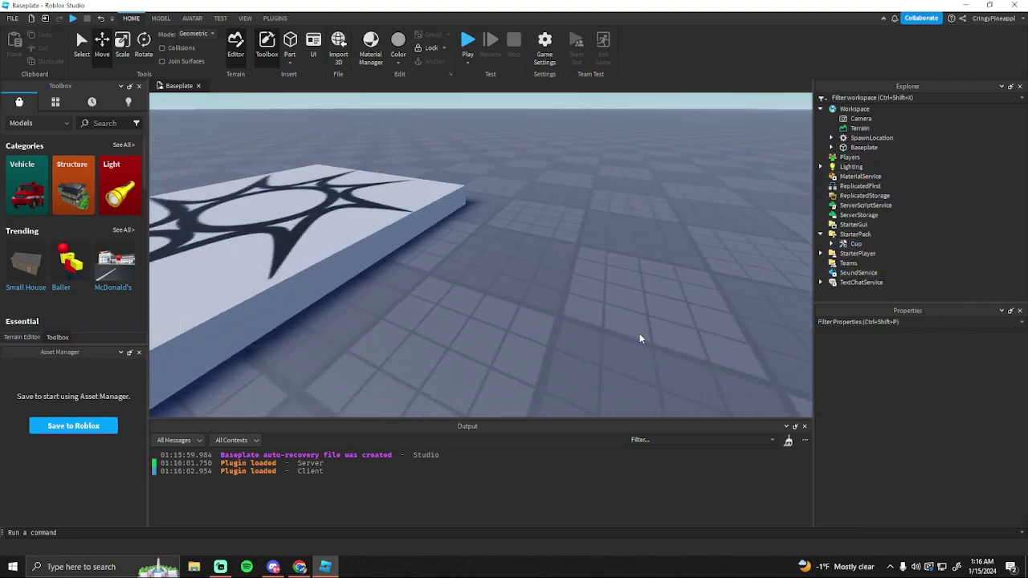
{"action": "left_click", "coordinate": [472, 40]}
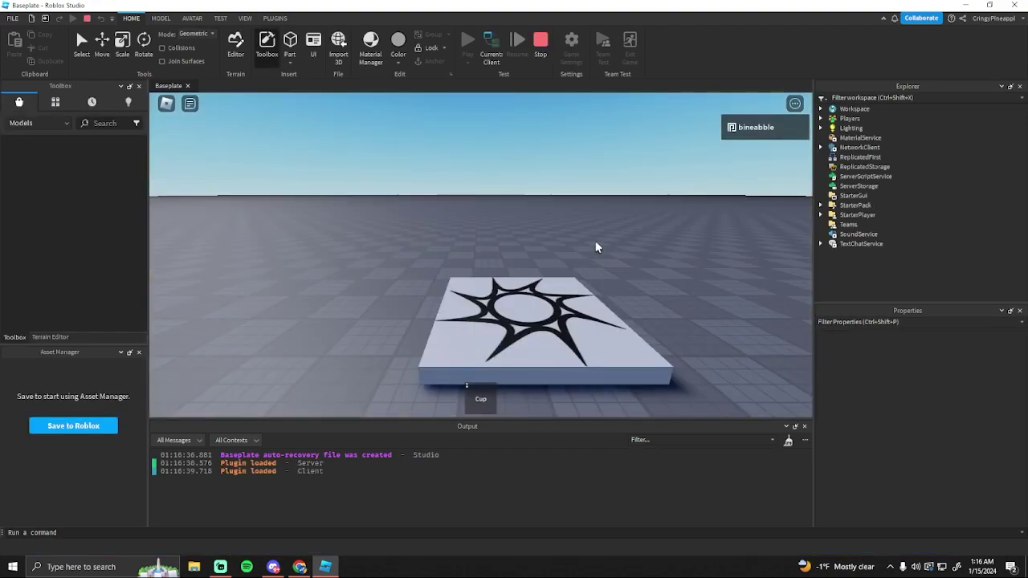
{"action": "right_click_drag", "start_coordinate": [528, 292], "coordinate": [527, 291]}
{"action": "scroll", "coordinate": [528, 292], "scroll_direction": "up", "scroll_amount": 3}
{"action": "scroll", "coordinate": [528, 291], "scroll_direction": "down", "scroll_amount": 3}
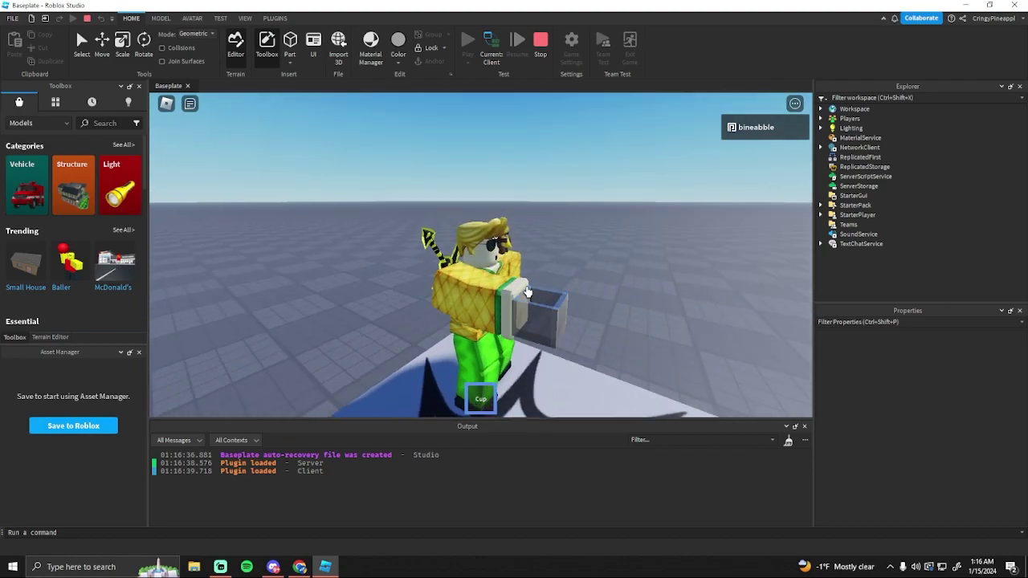
{"action": "key", "text": "1"}
{"action": "key", "text": "1"}
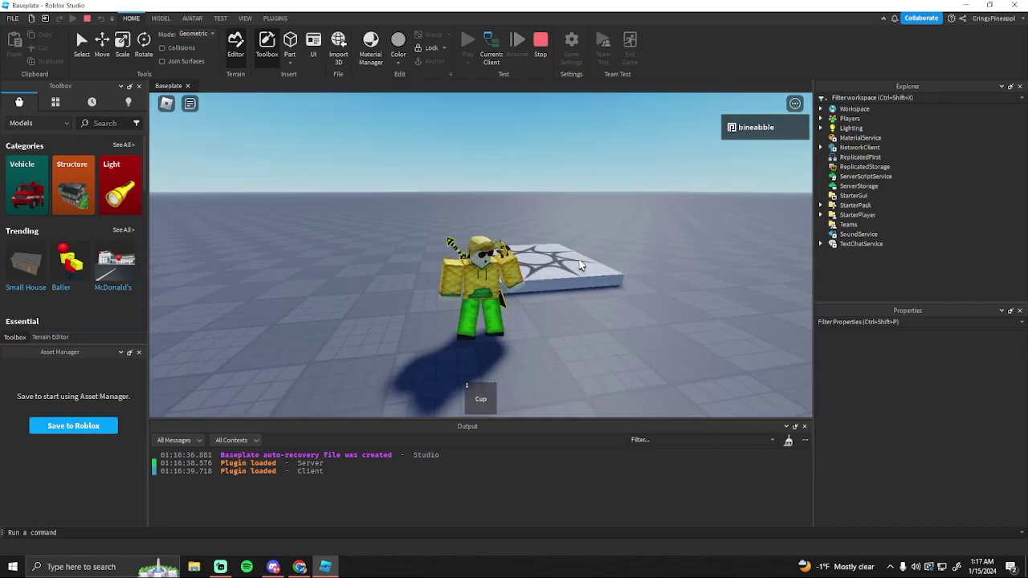
Walk the character around the baseplate in the playtest and view it from different distances.
{"action": "scroll", "coordinate": [583, 290], "scroll_direction": "up", "scroll_amount": 2}
{"action": "key", "text": "s"}
{"action": "key", "text": "d"}
{"action": "right_click_drag", "start_coordinate": [556, 297], "coordinate": [556, 297]}
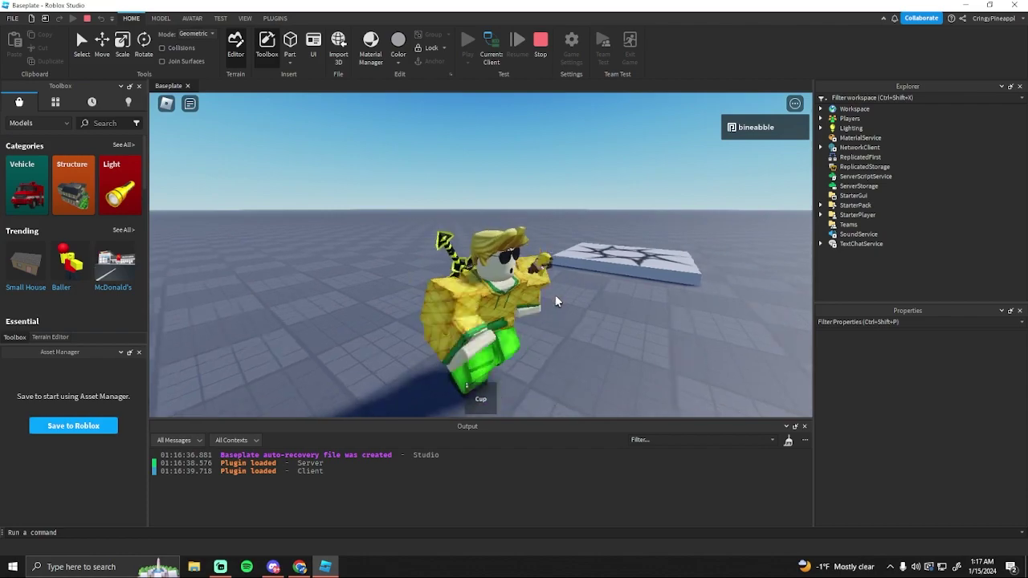
{"action": "scroll", "coordinate": [556, 297], "scroll_direction": "down", "scroll_amount": 2}
{"action": "key", "text": "s"}
{"action": "key", "text": "d"}
{"action": "key", "text": "s"}
{"action": "scroll", "coordinate": [556, 297], "scroll_direction": "up", "scroll_amount": 2}
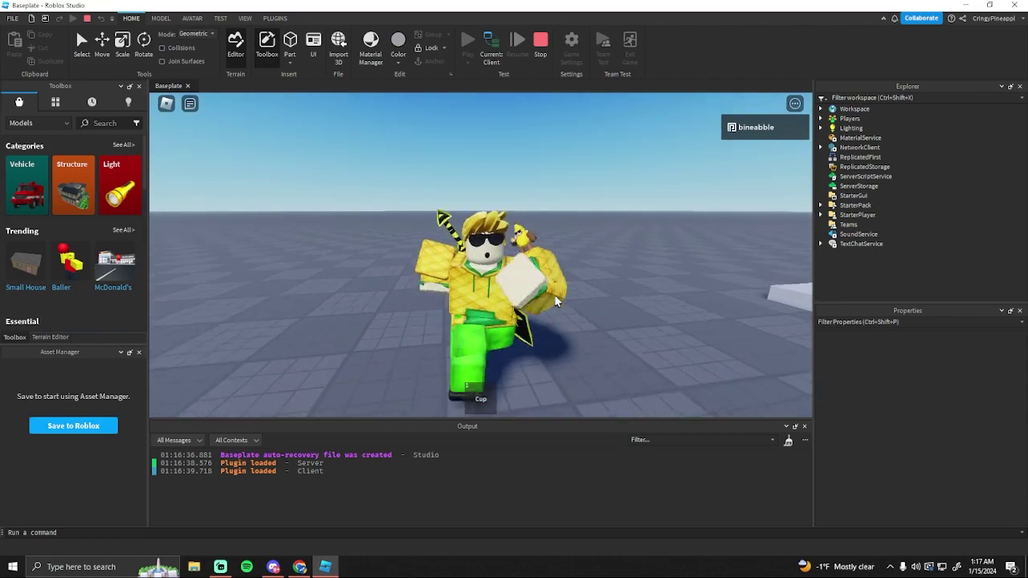
{"action": "scroll", "coordinate": [555, 301], "scroll_direction": "down", "scroll_amount": 3}
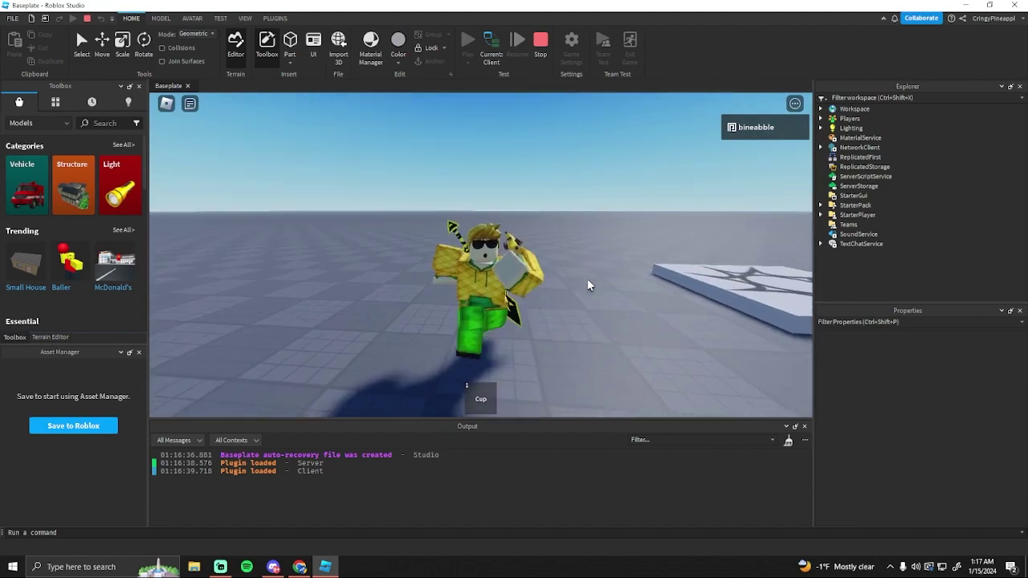